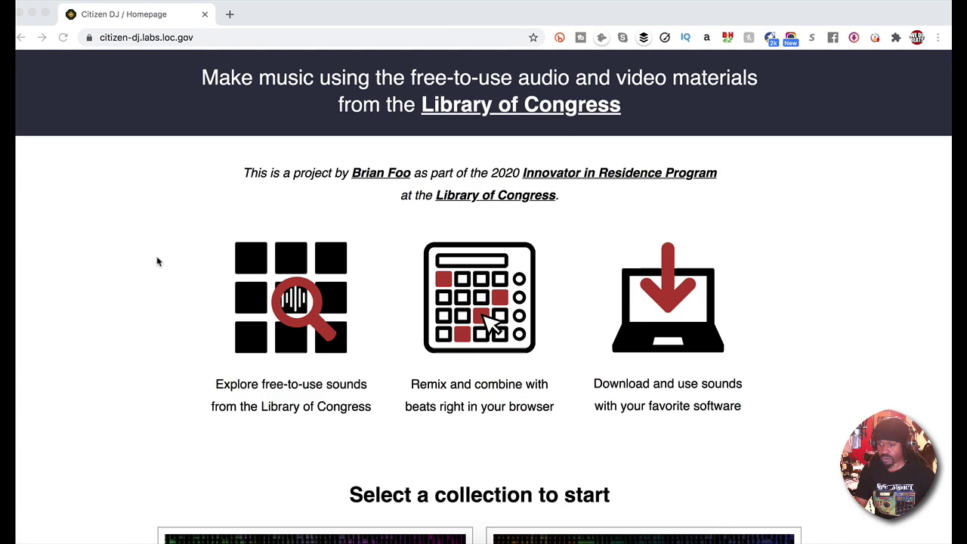
# Step: Scroll down the homepage collection cards, past The Joe Smith Collection, to Free Music Archive
pyautogui.scroll(-1, 157, 261)
pyautogui.scroll(2, 157, 262)
pyautogui.scroll(-1, 158, 262)
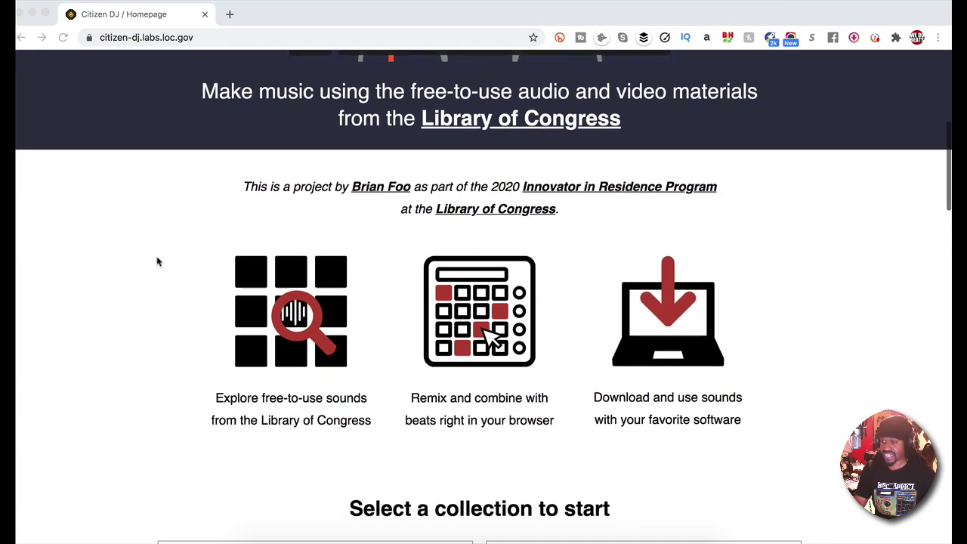
pyautogui.scroll(-2, 157, 261)
pyautogui.scroll(-5, 157, 262)
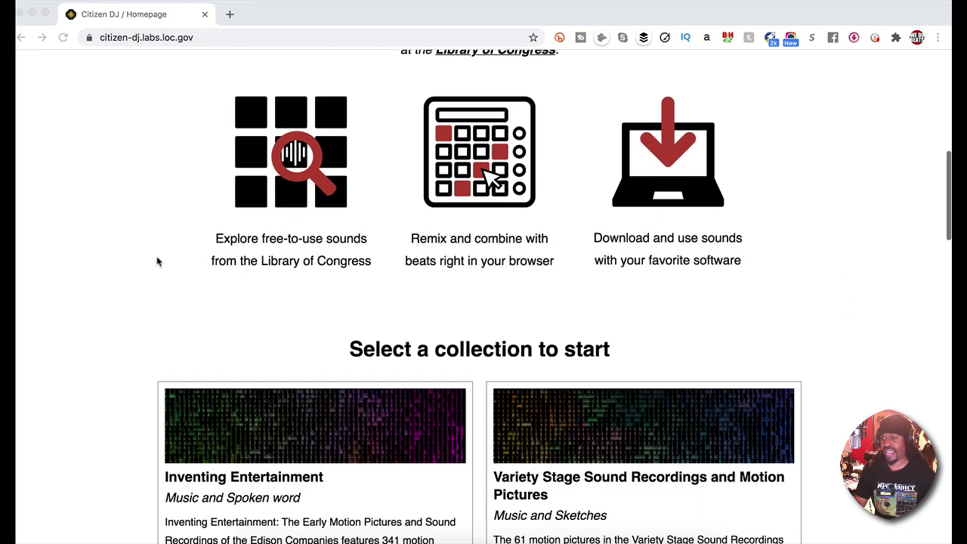
pyautogui.scroll(-3, 157, 261)
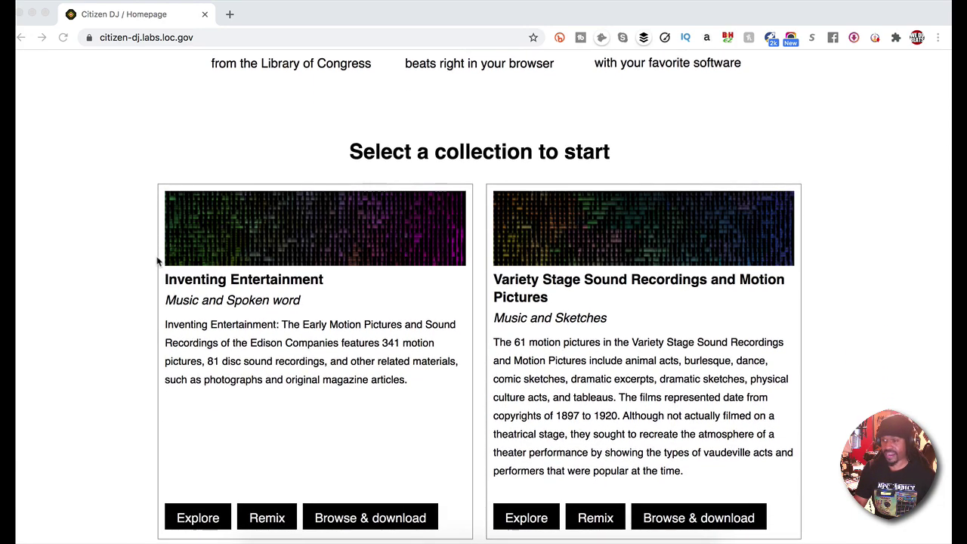
pyautogui.scroll(-1, 158, 261)
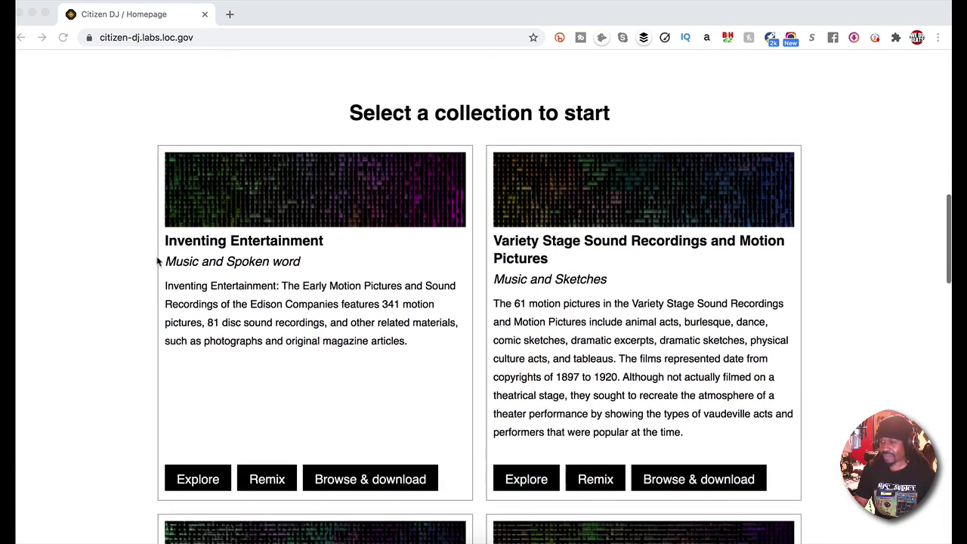
pyautogui.scroll(1, 157, 261)
pyautogui.scroll(-2, 157, 261)
pyautogui.scroll(1, 157, 261)
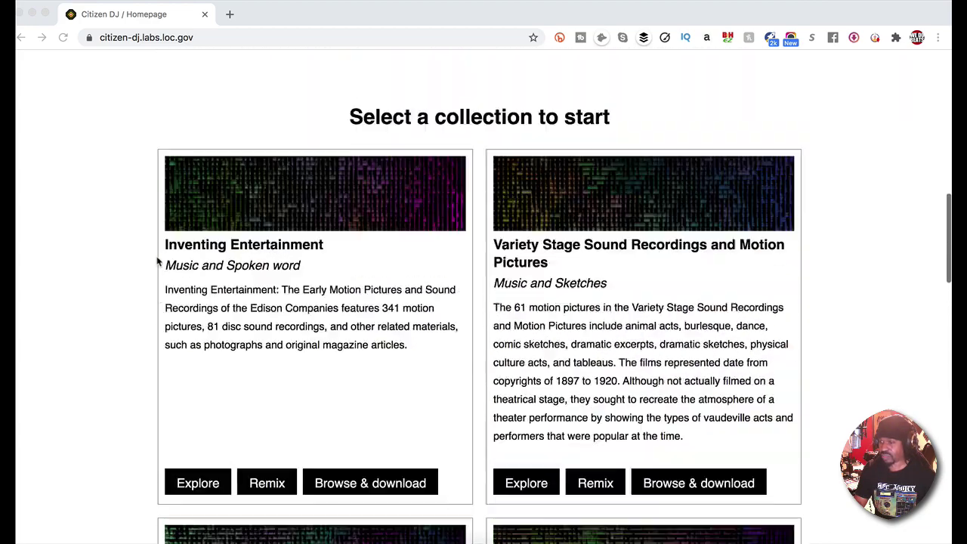
pyautogui.scroll(-15, 158, 262)
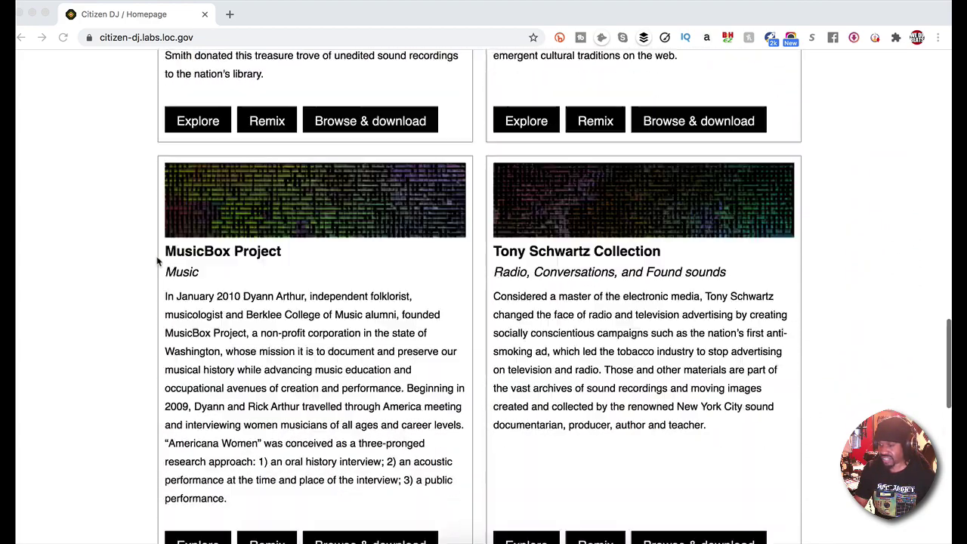
pyautogui.scroll(7, 157, 261)
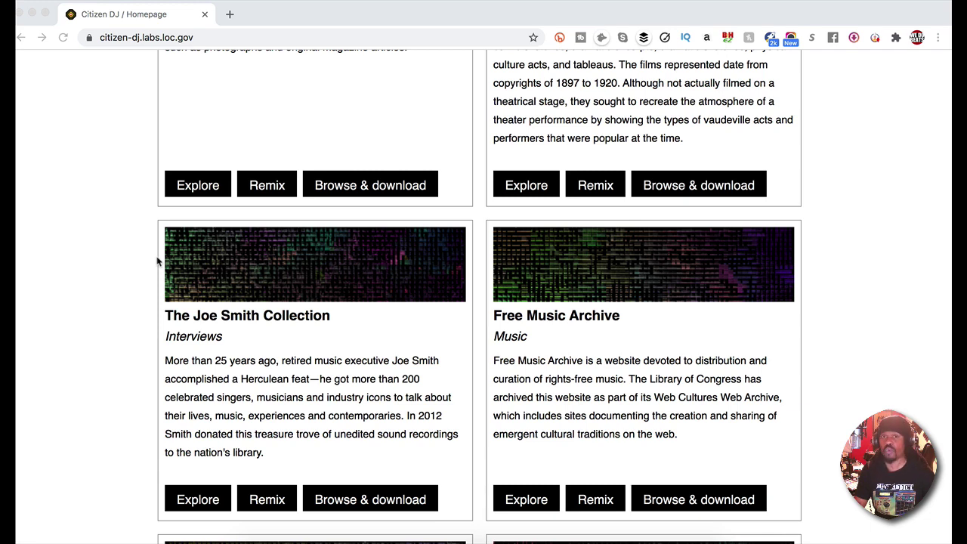
pyautogui.scroll(-1, 157, 261)
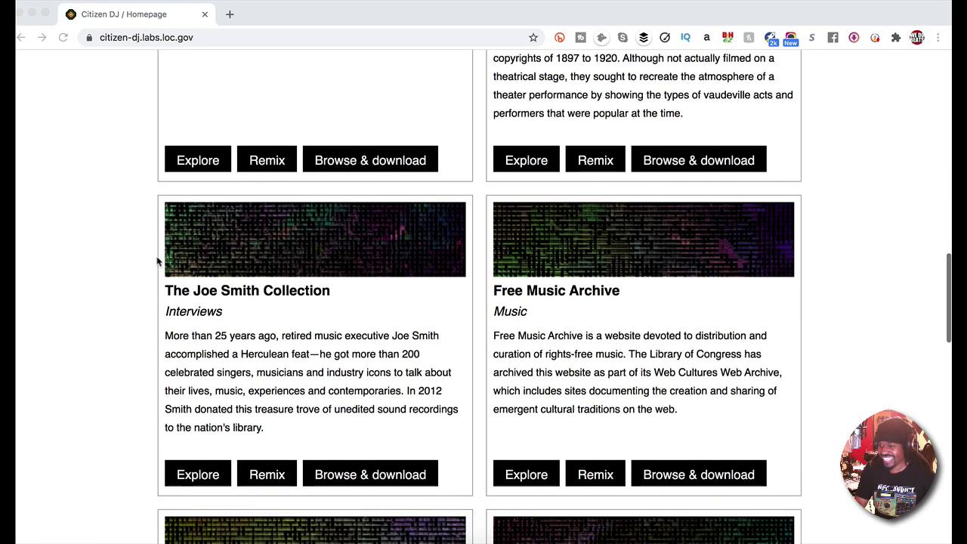
pyautogui.scroll(1, 623, 278)
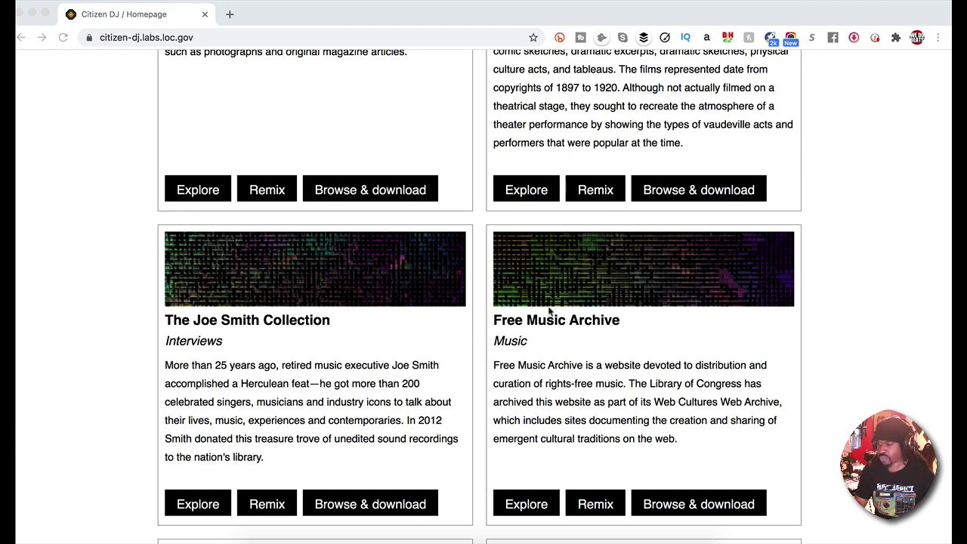
# Step: Explore the Free Music Archive sound map, auditioning The Call of the Polar Star, then Inversions - Part 2
pyautogui.click(526, 506)
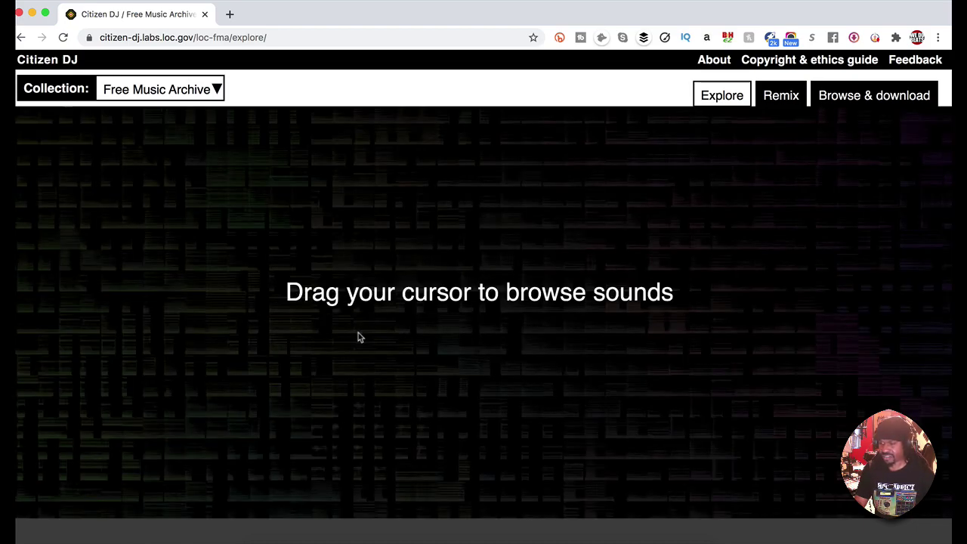
pyautogui.click(414, 331)
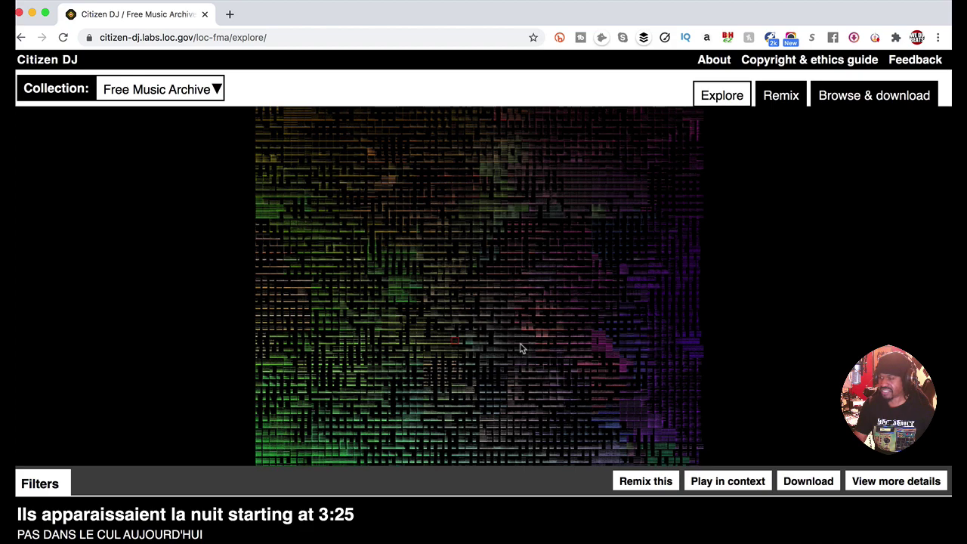
pyautogui.moveTo(623, 331); pyautogui.dragTo(544, 436)
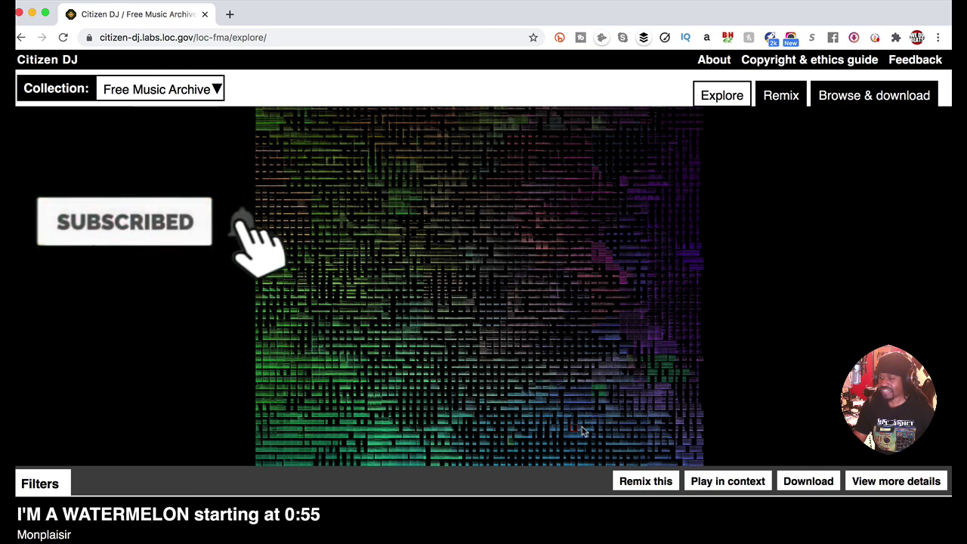
pyautogui.moveTo(592, 431); pyautogui.dragTo(592, 404)
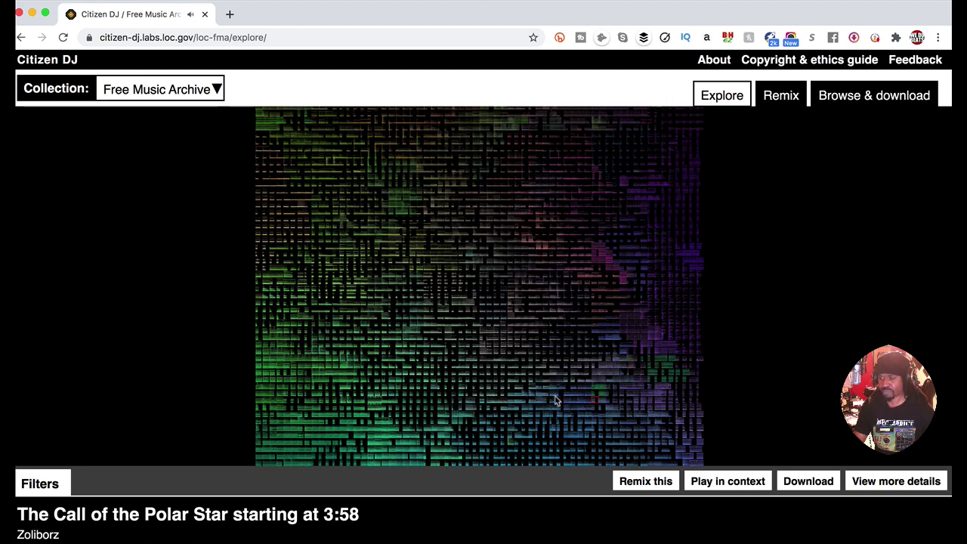
pyautogui.moveTo(558, 403); pyautogui.dragTo(551, 395)
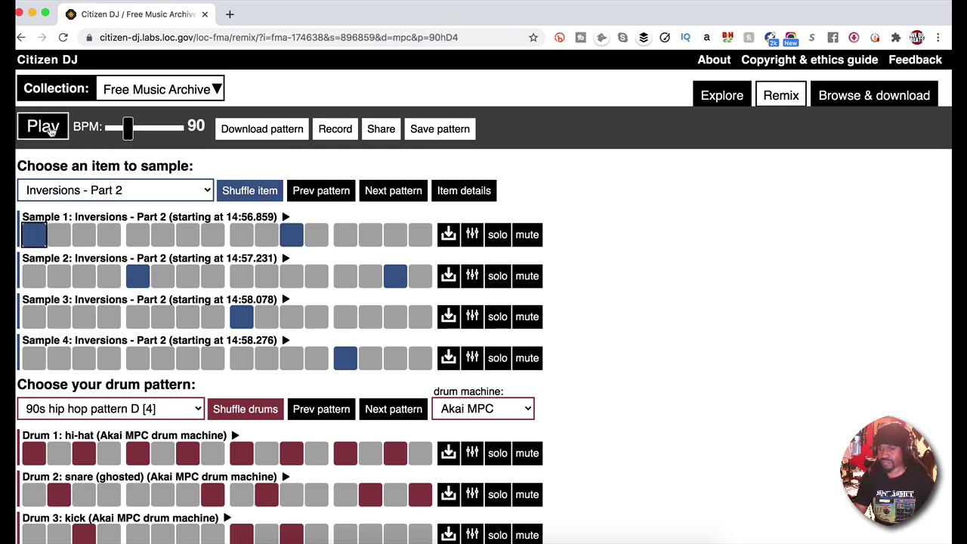
# Step: Preview the Inversions - Part 2 beat on 90s hip hop pattern D, then browse the sample and drum rows
pyautogui.click(50, 130)
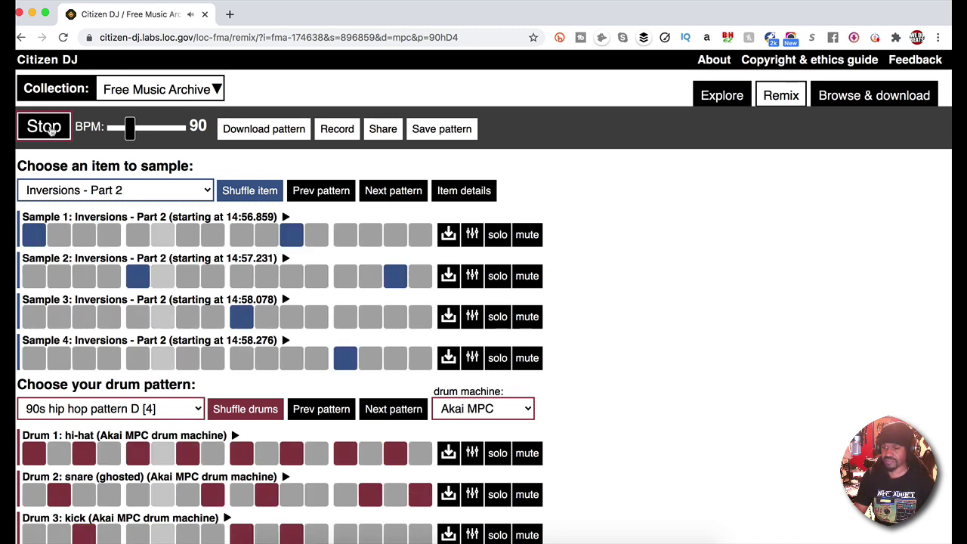
pyautogui.click(50, 130)
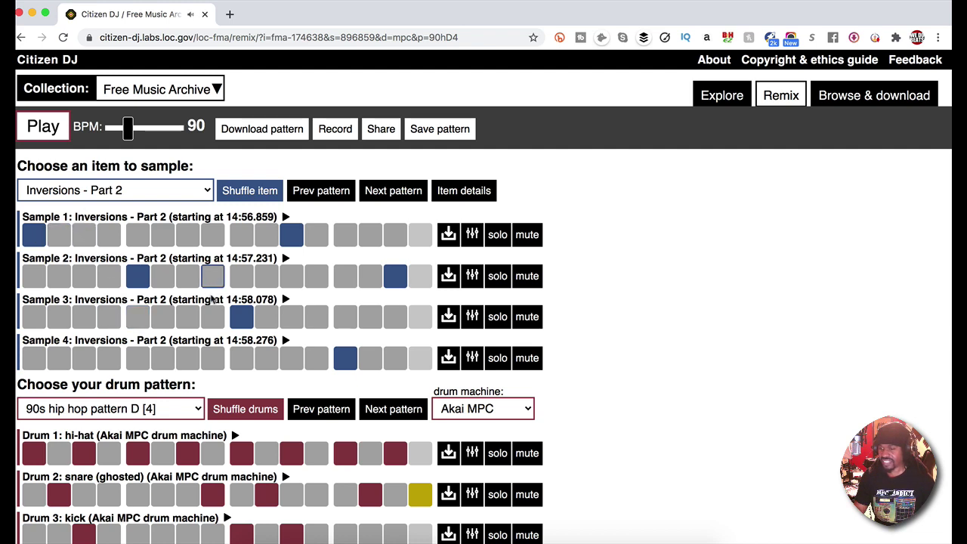
pyautogui.scroll(-3, 202, 333)
pyautogui.scroll(1, 203, 334)
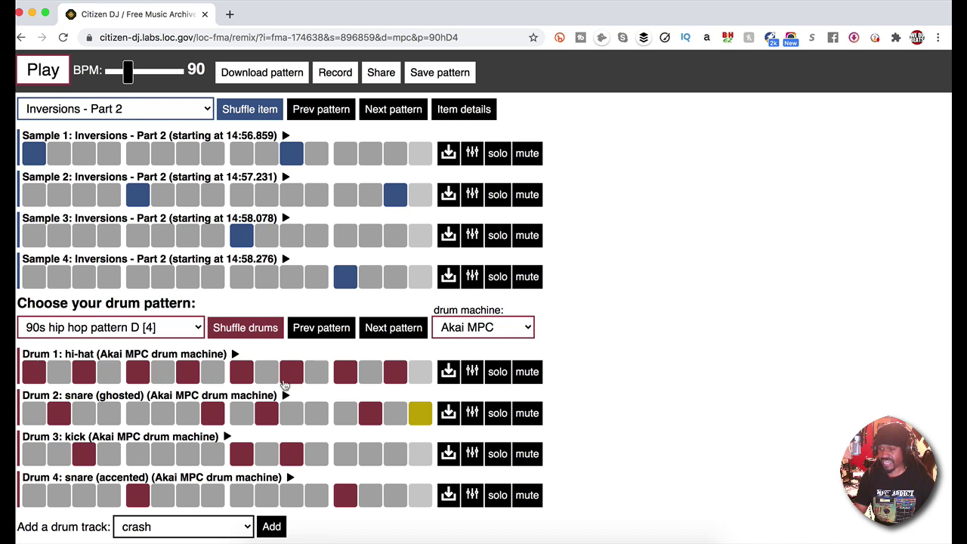
pyautogui.scroll(-1, 90, 389)
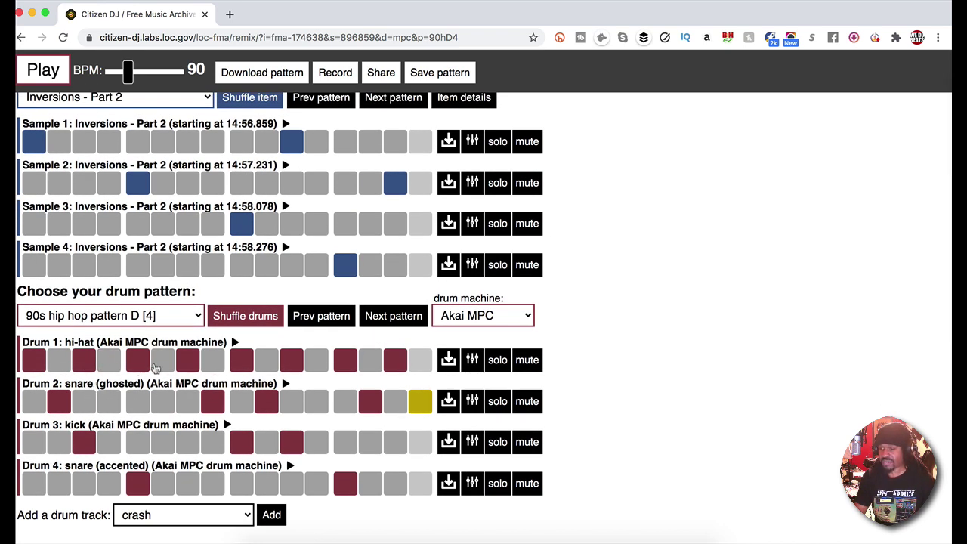
pyautogui.scroll(-1, 202, 357)
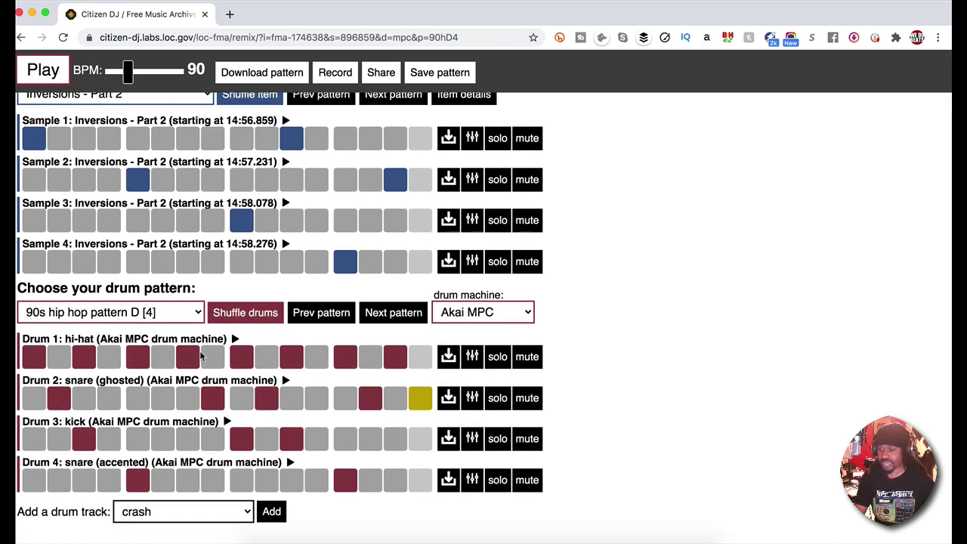
pyautogui.scroll(3, 202, 357)
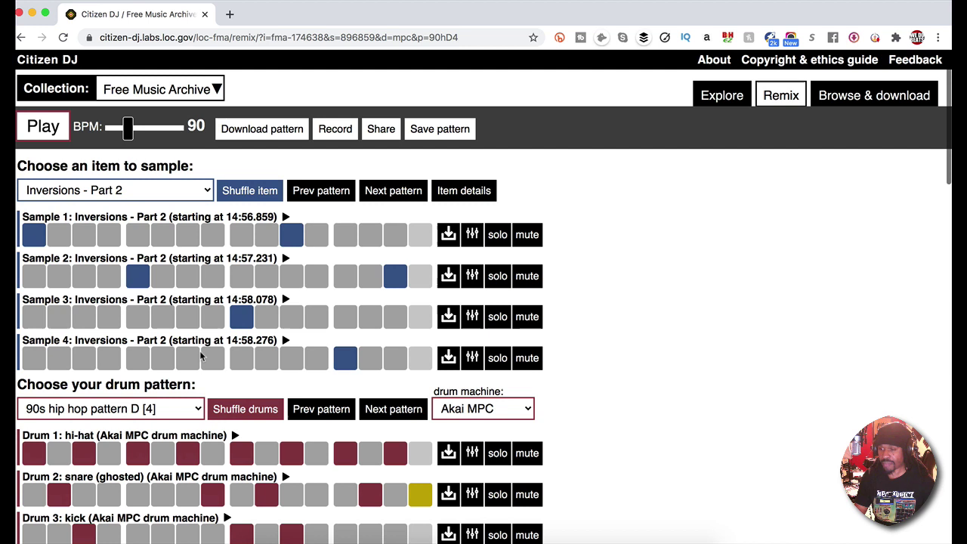
# Step: Shuffle the sample item, preview it, then choose The star of Bethlehem as the sample source
pyautogui.click(253, 198)
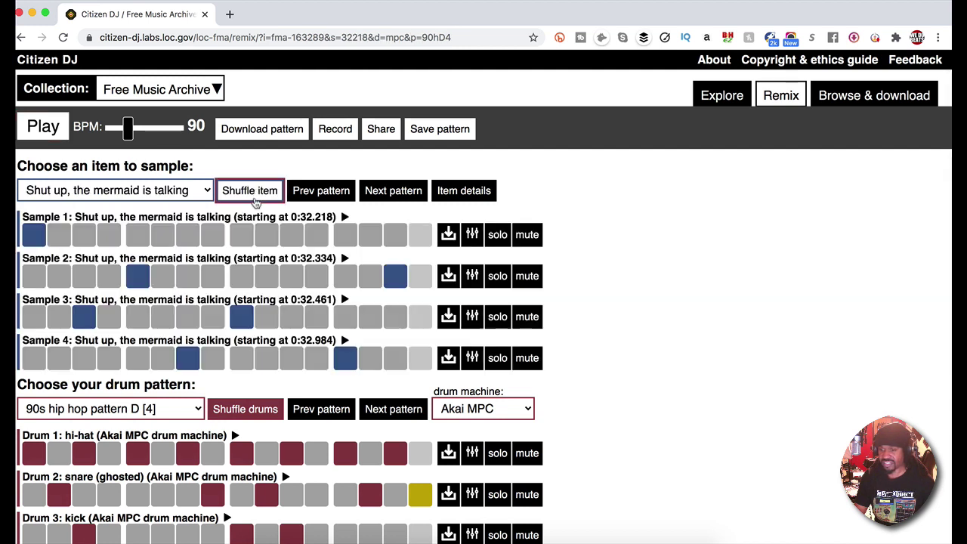
pyautogui.click(47, 129)
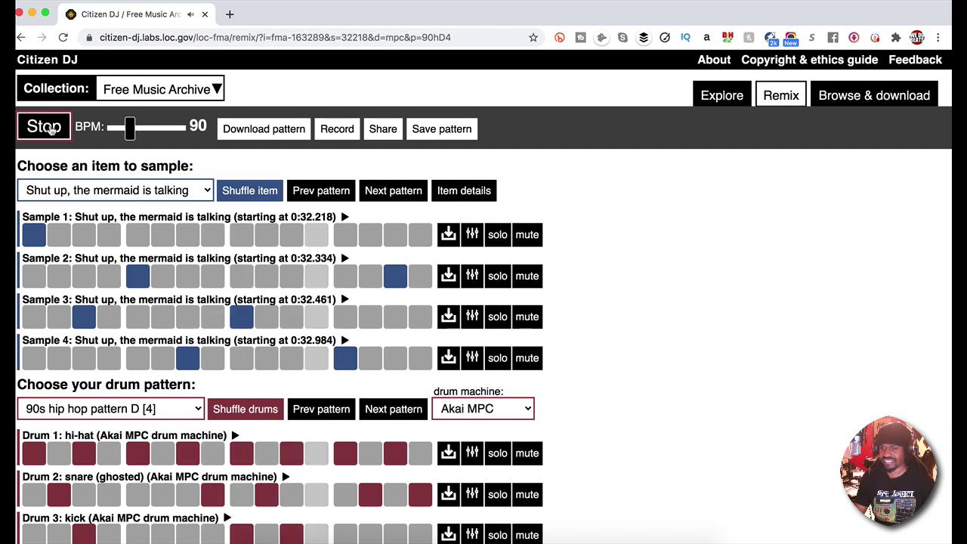
pyautogui.click(47, 129)
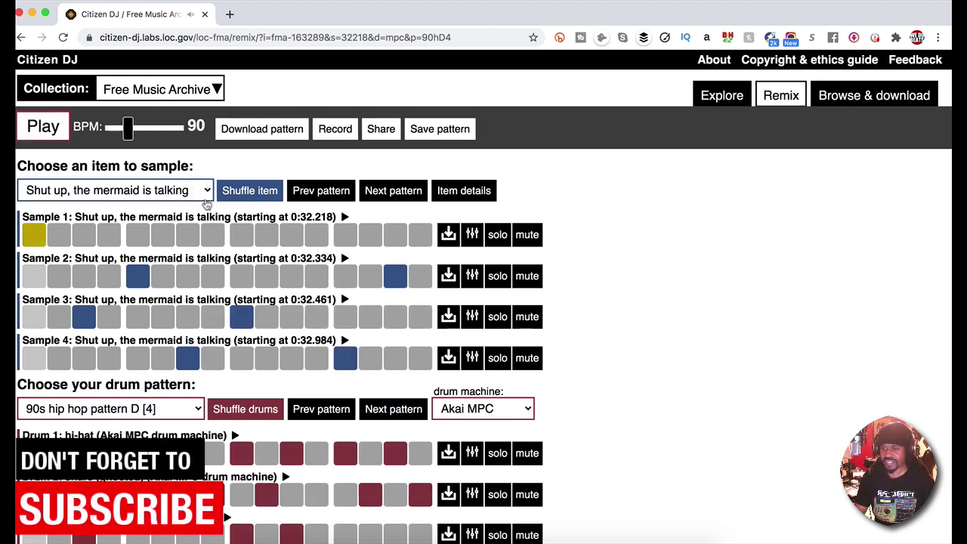
pyautogui.click(206, 190)
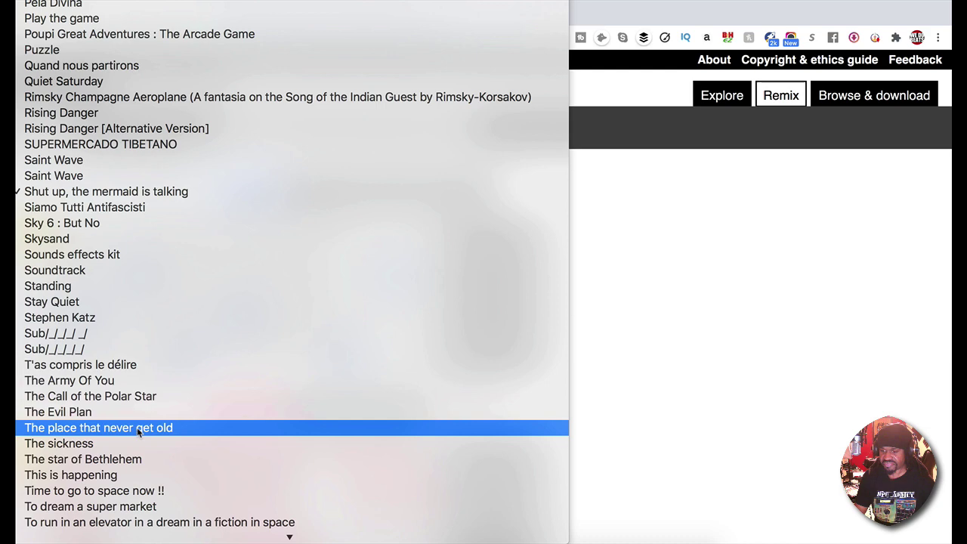
pyautogui.click(136, 459)
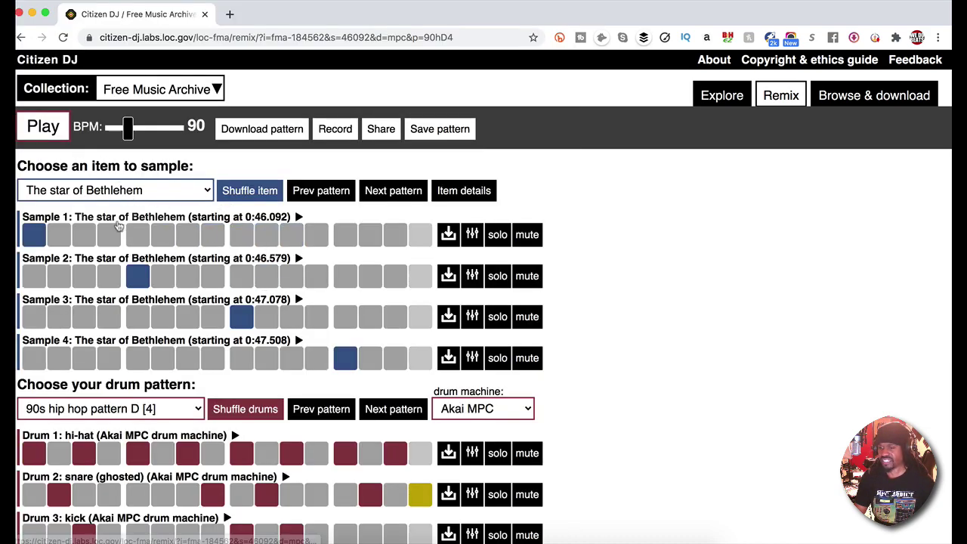
# Step: Turn on Sample 1 at steps 4, 8, 12 and 15, and clear Sample 2's hit
pyautogui.click(109, 234)
pyautogui.click(213, 234)
pyautogui.click(316, 235)
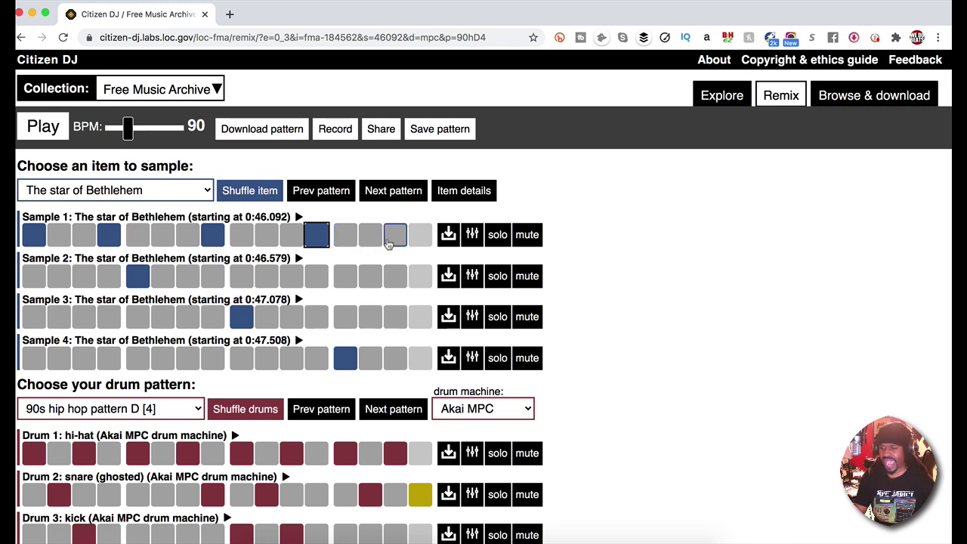
pyautogui.click(394, 234)
pyautogui.click(138, 276)
# Step: Clear the Sample 3 and Sample 4 hits, raise the tempo to 103 BPM, and preview it
pyautogui.click(241, 317)
pyautogui.click(345, 358)
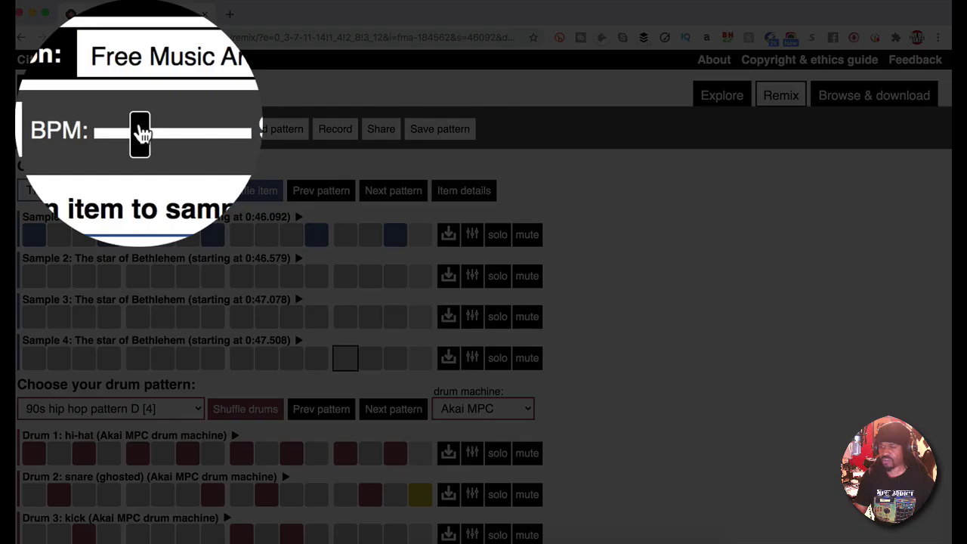
pyautogui.moveTo(127, 129)
pyautogui.mouseDown()
pyautogui.moveTo(158, 133)
pyautogui.moveTo(142, 134)
pyautogui.mouseUp()
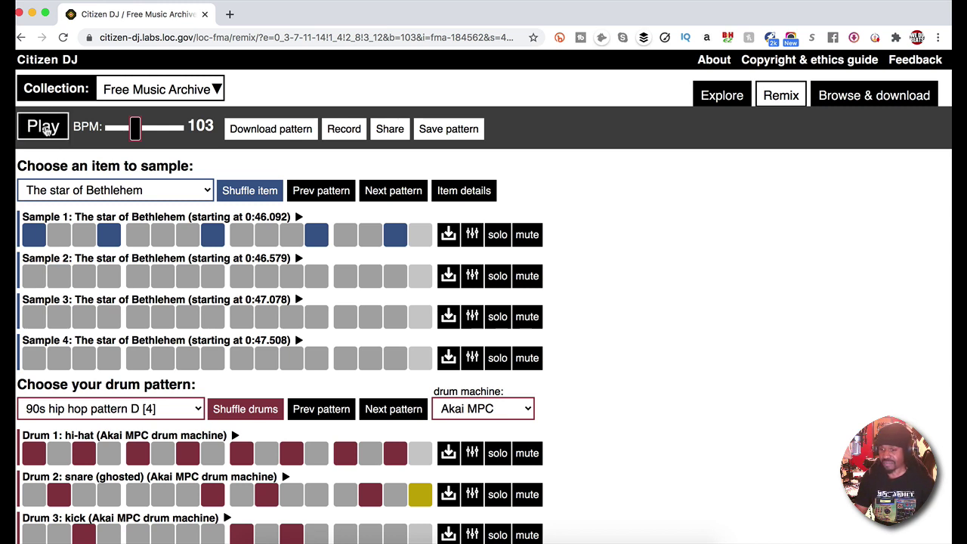
pyautogui.click(44, 128)
pyautogui.click(44, 127)
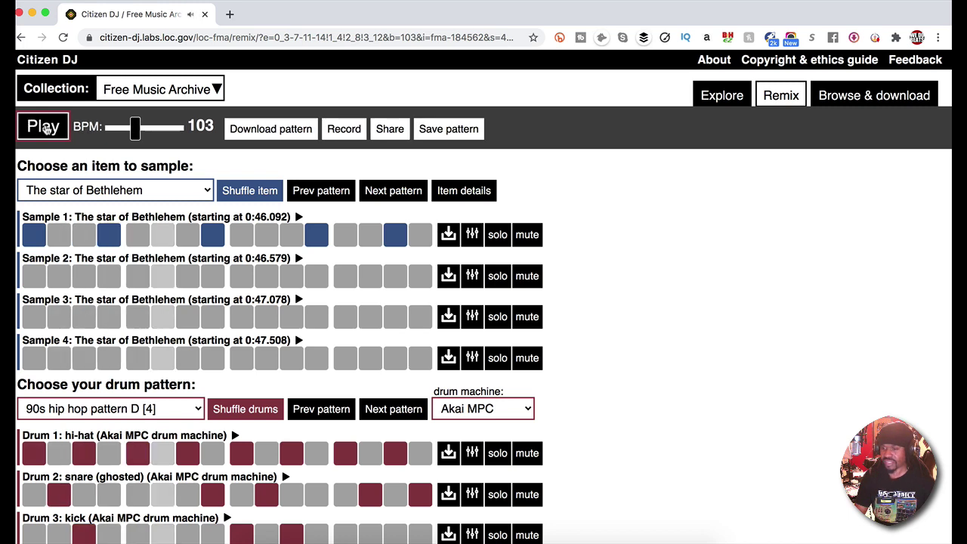
# Step: Remove Sample 1's hits on steps 1, 4, 8, 12 and 15, then bring up the drum pattern list
pyautogui.scroll(-1, 76, 310)
pyautogui.scroll(-1, 76, 310)
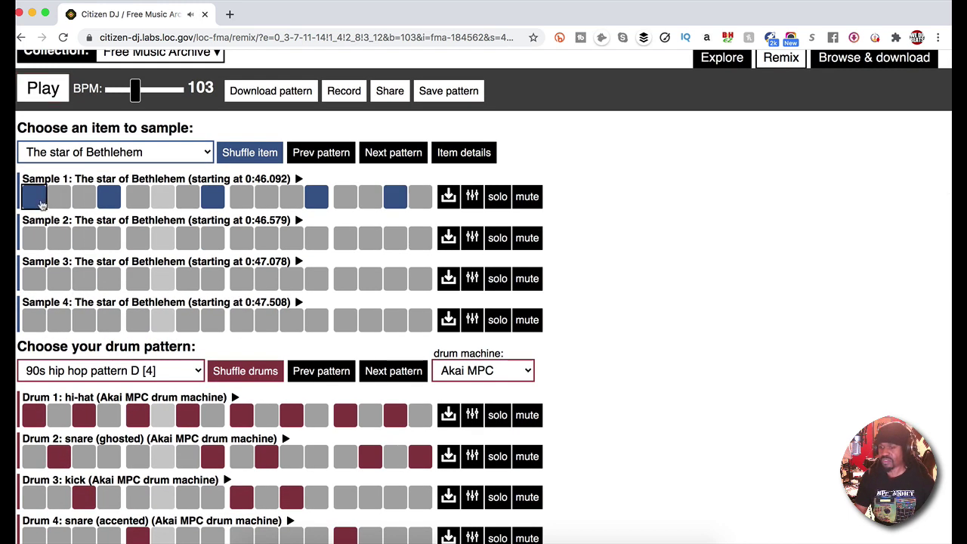
pyautogui.click(38, 198)
pyautogui.click(108, 198)
pyautogui.click(213, 197)
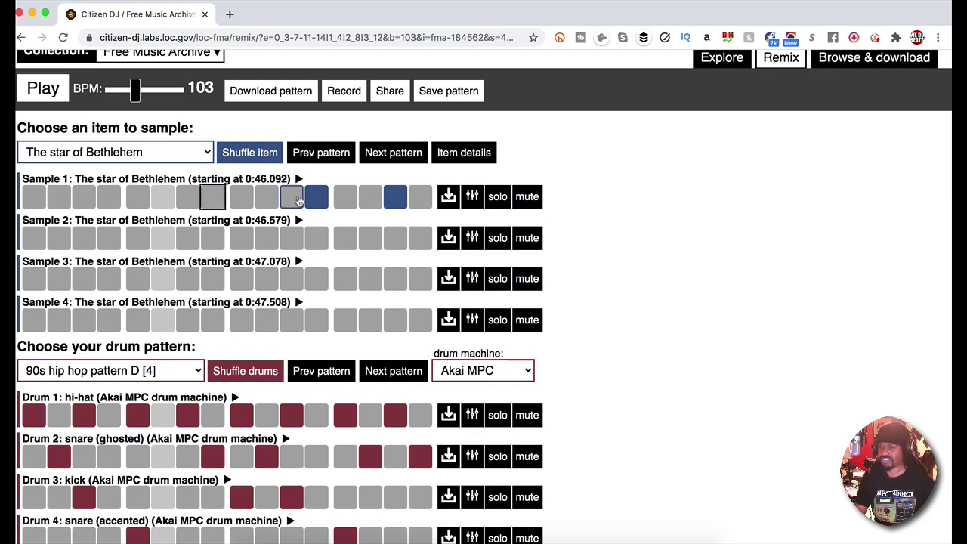
pyautogui.click(316, 198)
pyautogui.click(396, 198)
pyautogui.scroll(-2, 83, 301)
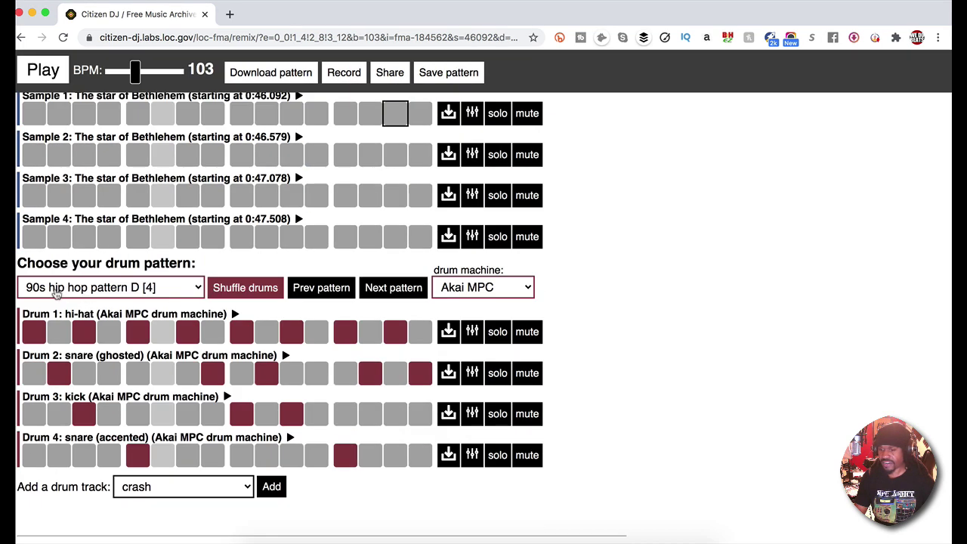
pyautogui.click(151, 284)
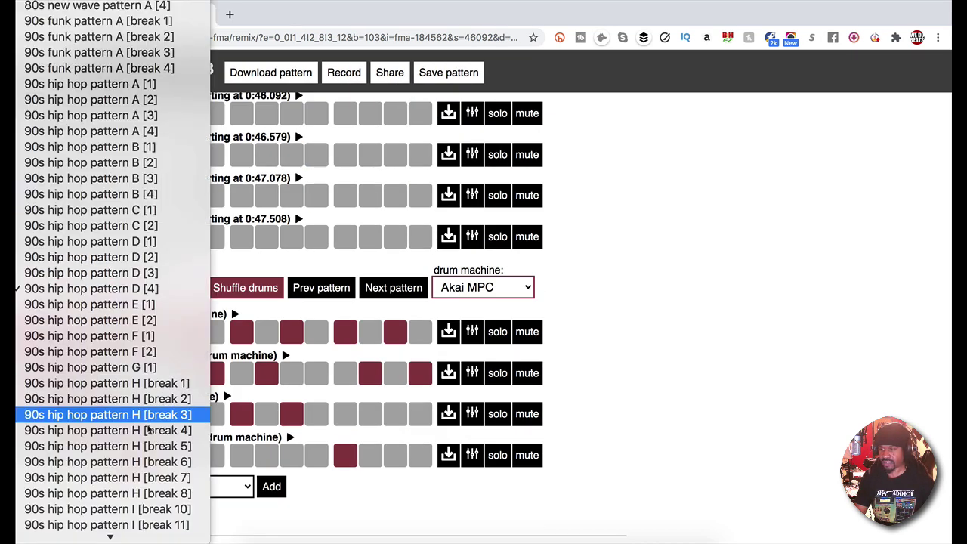
# Step: Switch the drums to 90s hip hop pattern H [break 1] and preview it
pyautogui.click(245, 287)
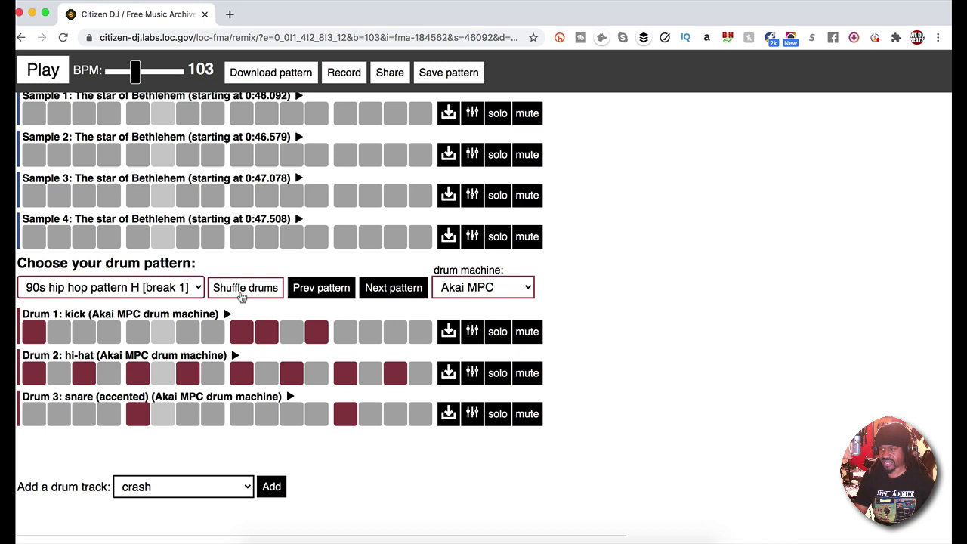
pyautogui.click(44, 70)
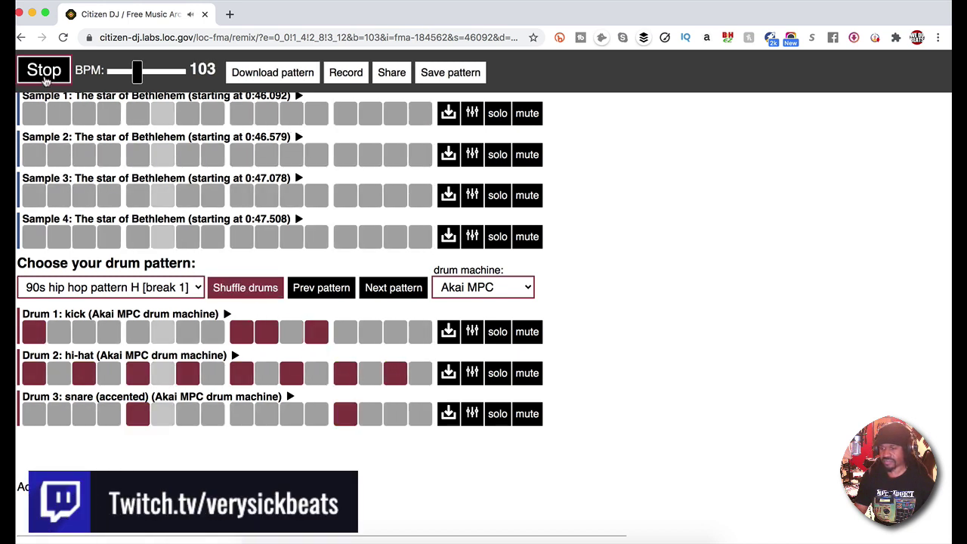
pyautogui.click(43, 74)
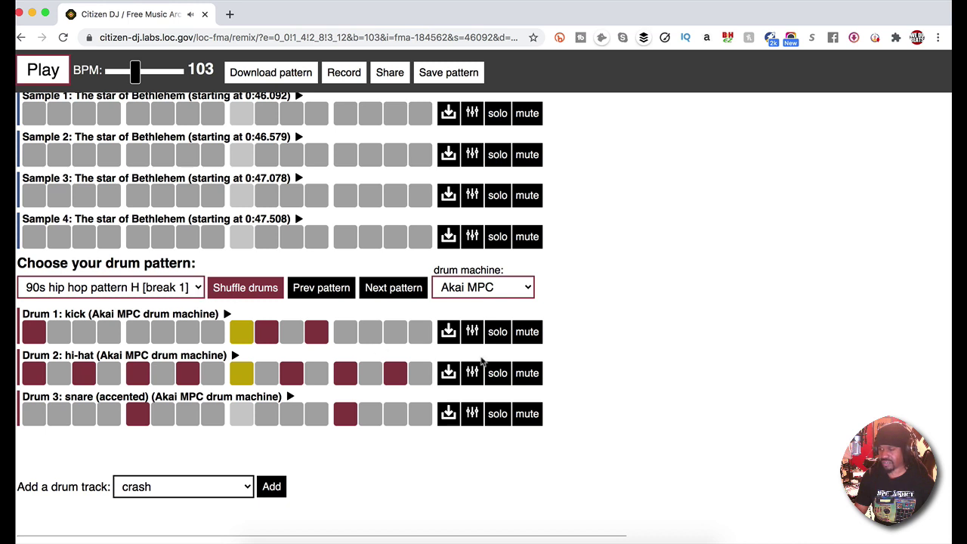
# Step: Change the drum machine to the Roland CR-78 and play the beat
pyautogui.click(529, 292)
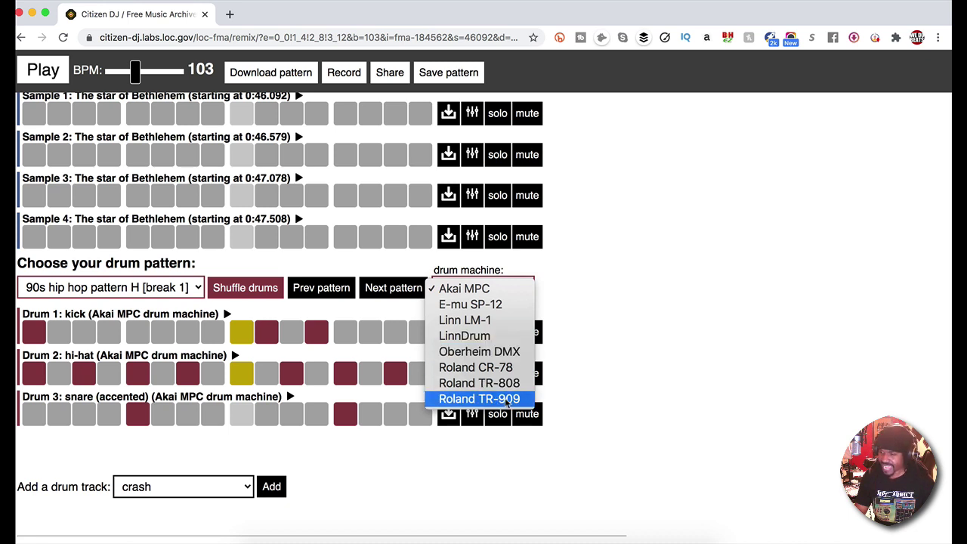
pyautogui.click(475, 367)
pyautogui.click(43, 70)
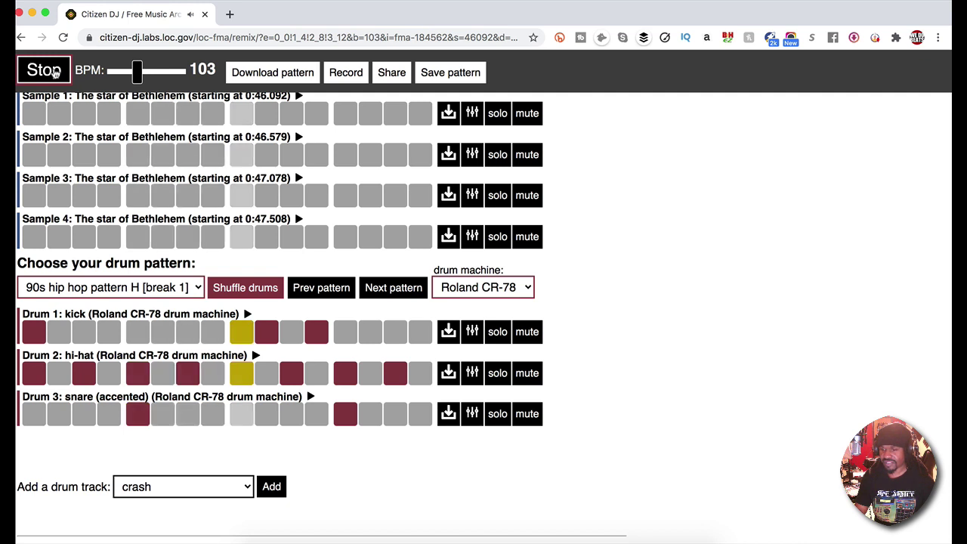
# Step: Stop playback and add crash and rim drum tracks to the CR-78 kit
pyautogui.click(54, 73)
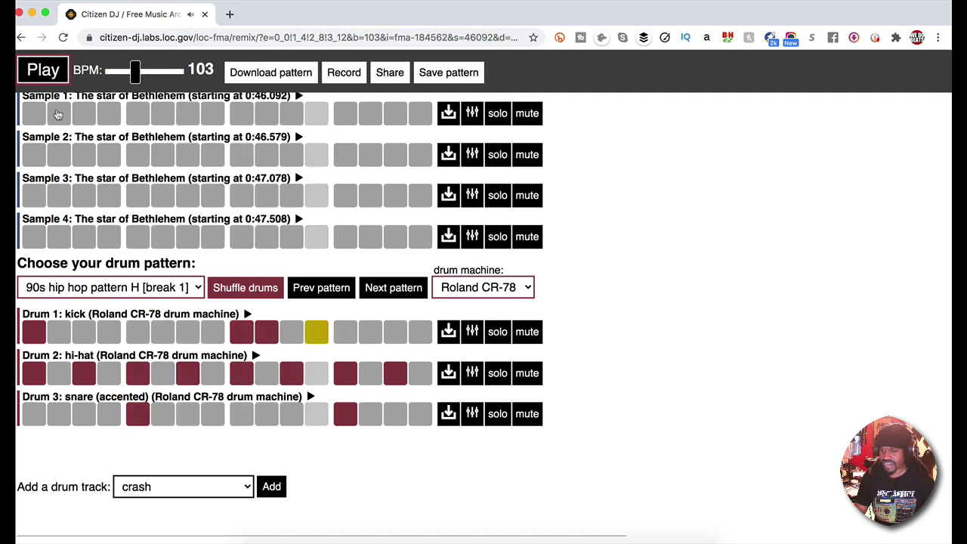
pyautogui.click(272, 486)
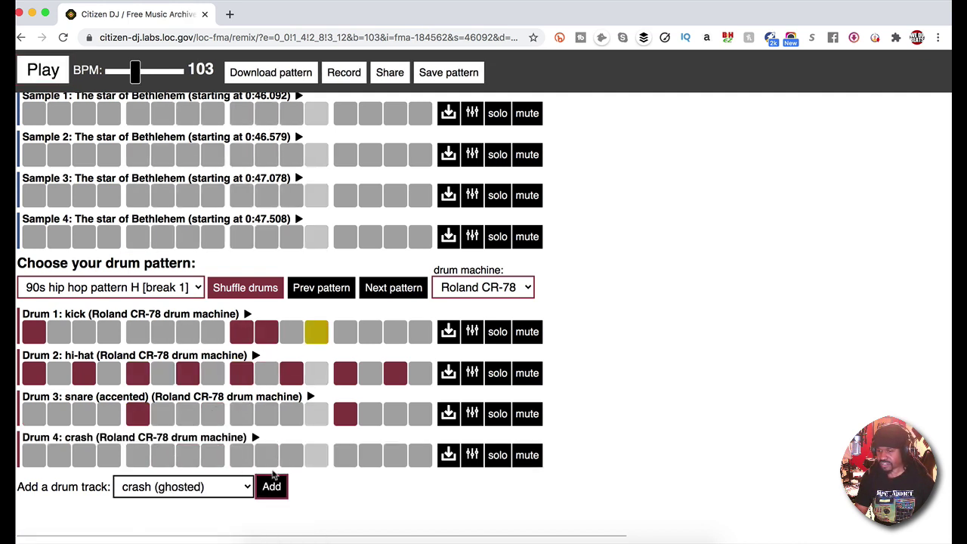
pyautogui.click(183, 486)
pyautogui.click(183, 514)
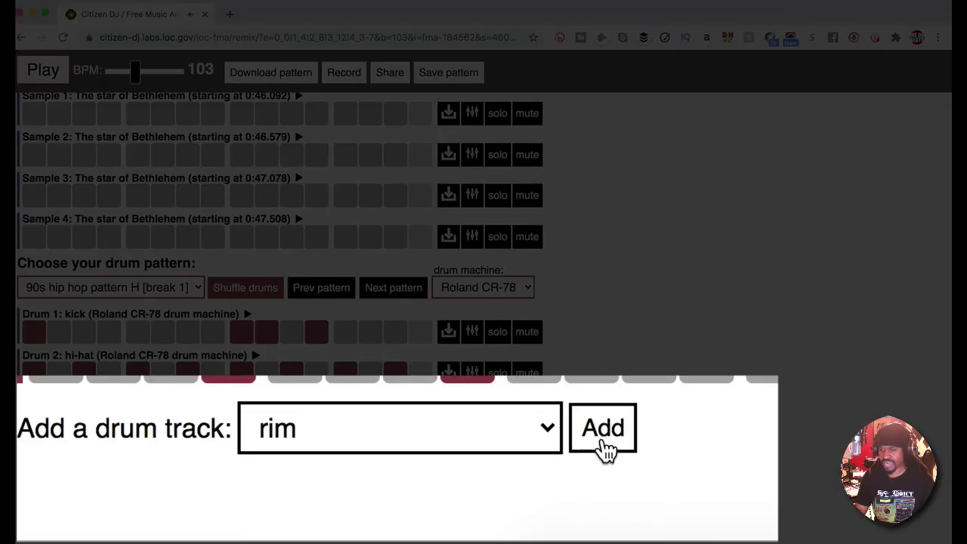
pyautogui.click(607, 450)
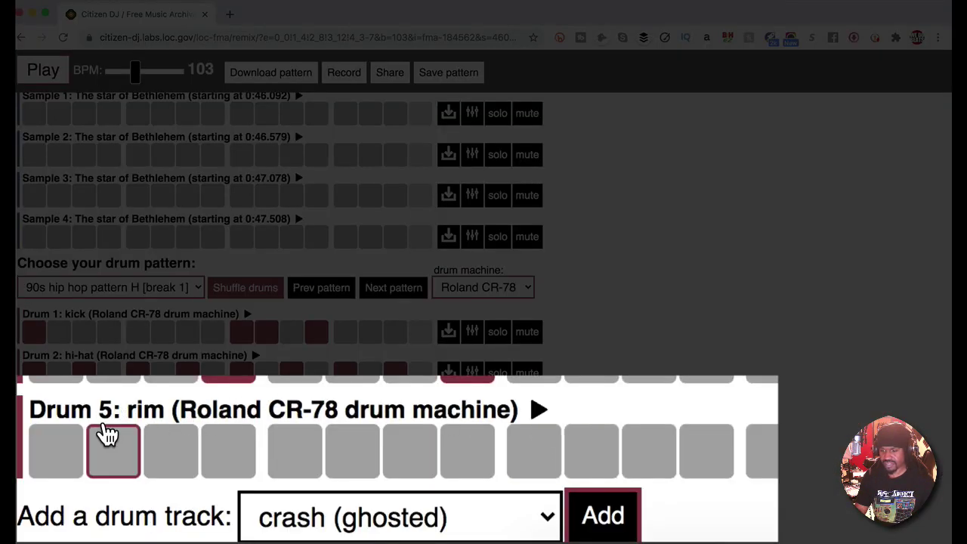
# Step: Program the rim on steps 4, 8, 12 and 16, and play the beat
pyautogui.click(109, 496)
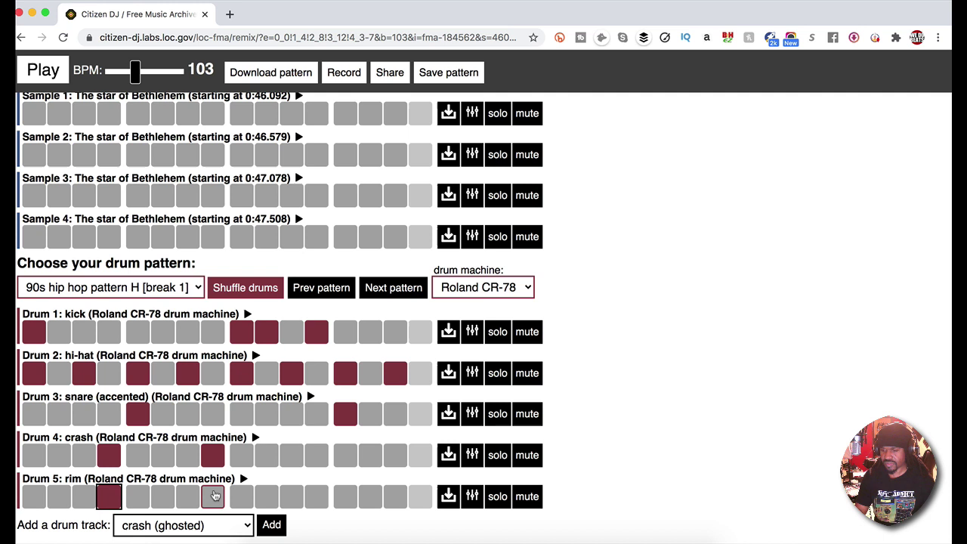
pyautogui.click(214, 496)
pyautogui.click(317, 495)
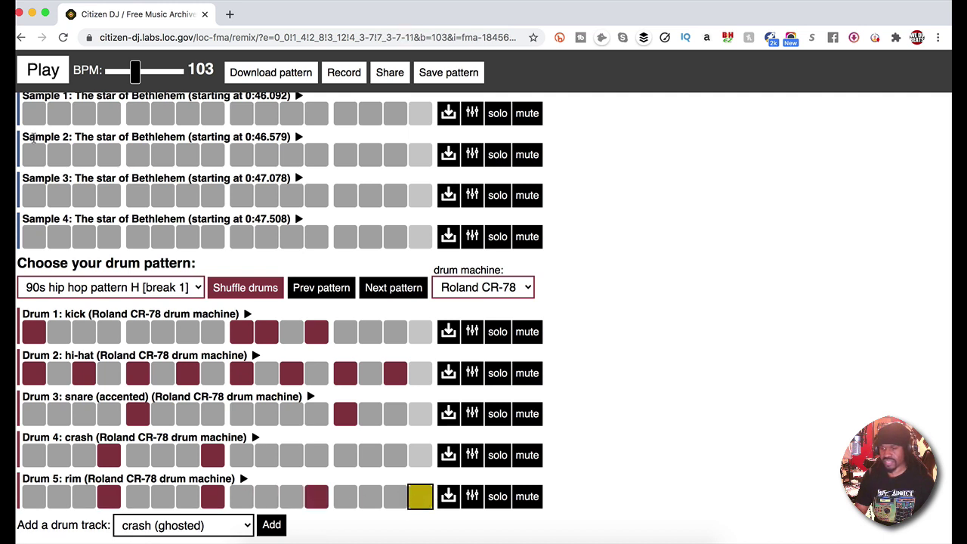
pyautogui.click(420, 496)
pyautogui.click(45, 70)
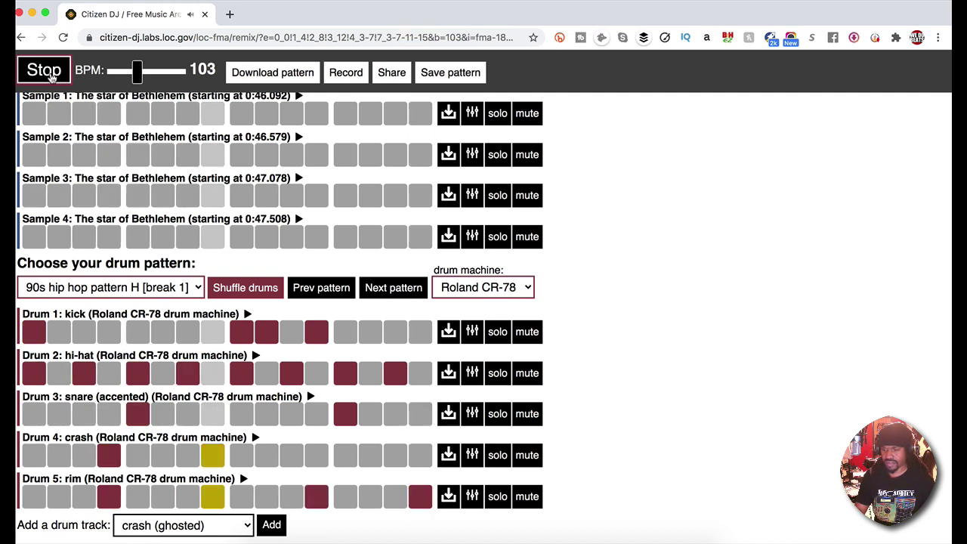
# Step: Remove the crash hits on steps 4 and 8 and the snare hit on step 5, keeping the hi-hat
pyautogui.click(109, 455)
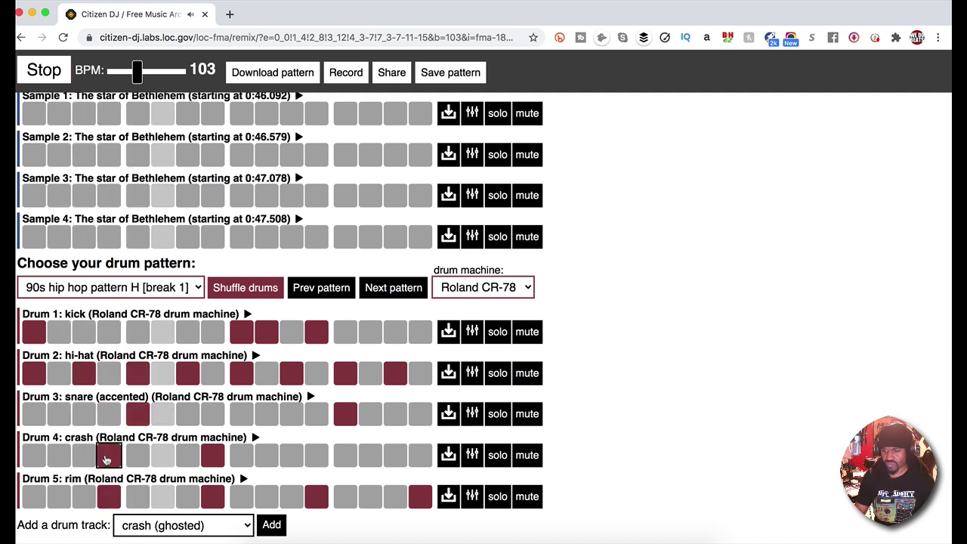
pyautogui.click(213, 455)
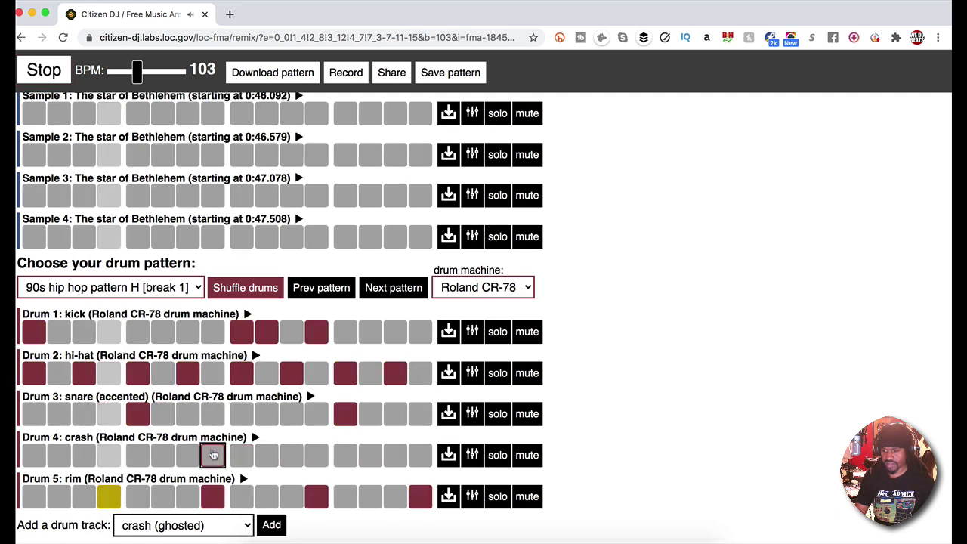
pyautogui.click(141, 414)
pyautogui.click(138, 374)
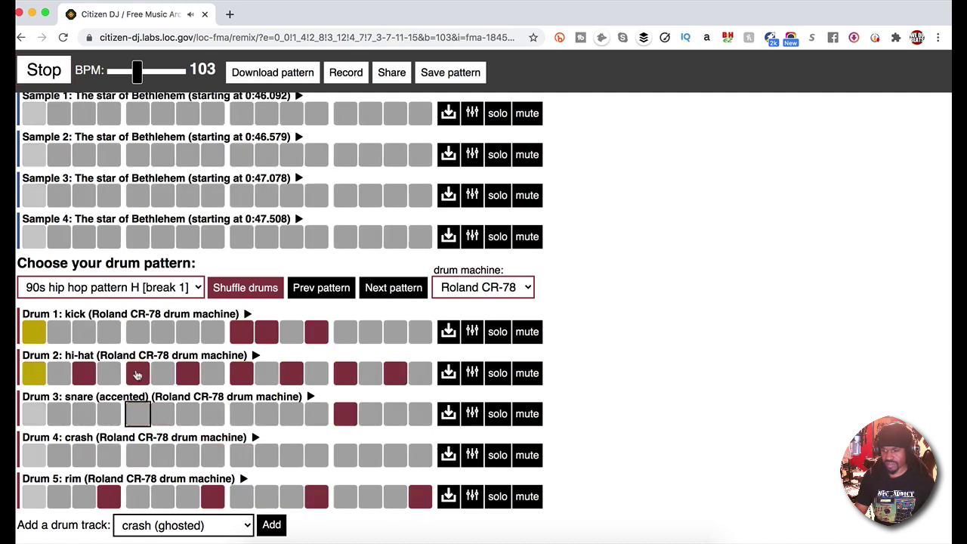
pyautogui.click(138, 374)
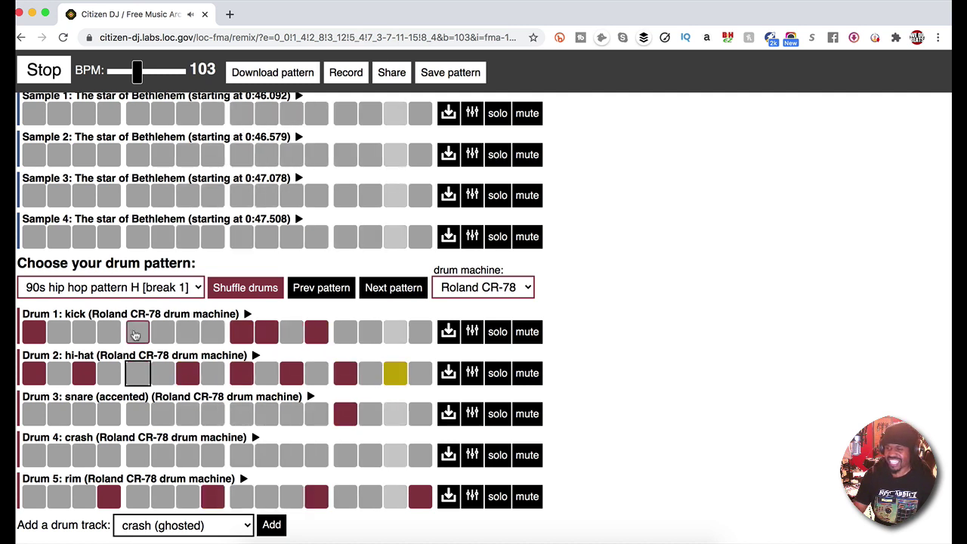
pyautogui.click(44, 70)
# Step: Switch the drum machine to the E-mu SP-12 and preview its sound
pyautogui.click(524, 292)
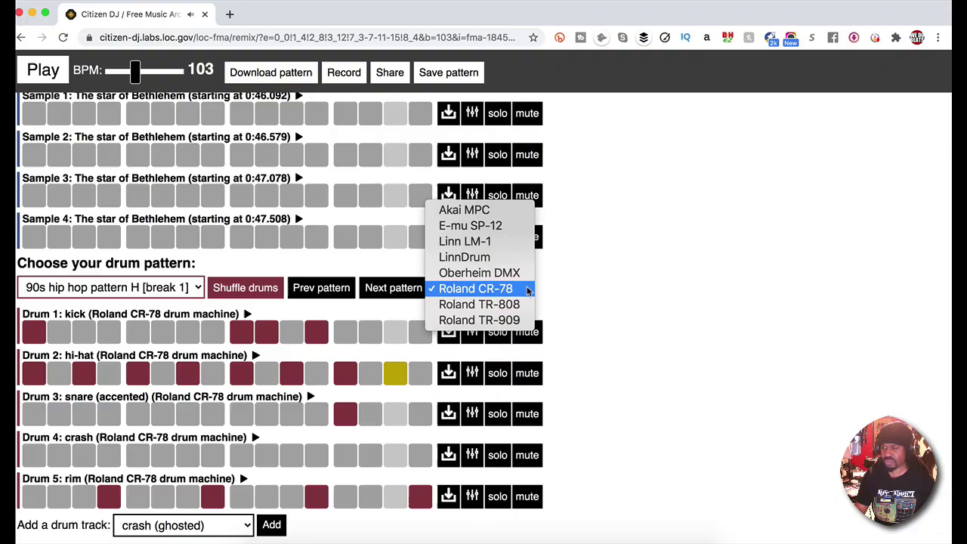
pyautogui.click(514, 225)
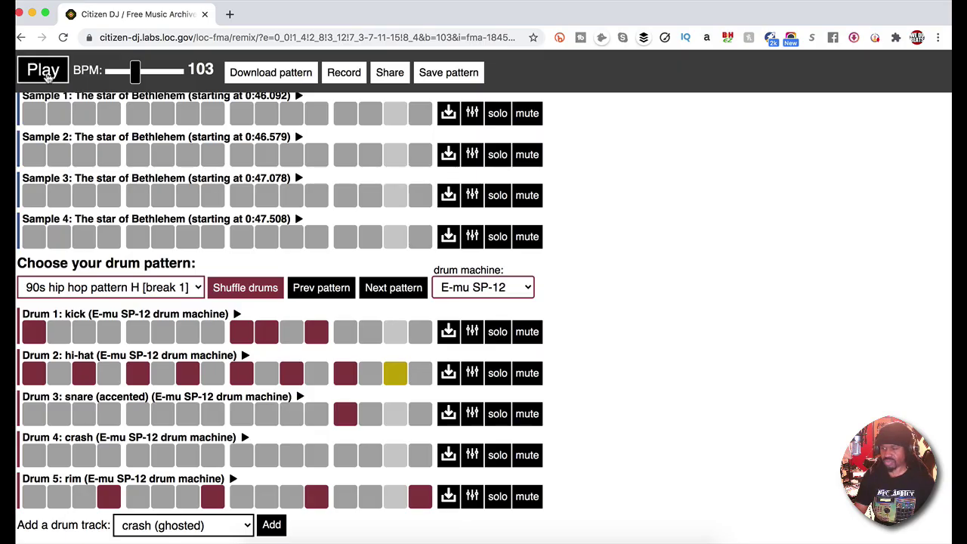
pyautogui.click(44, 70)
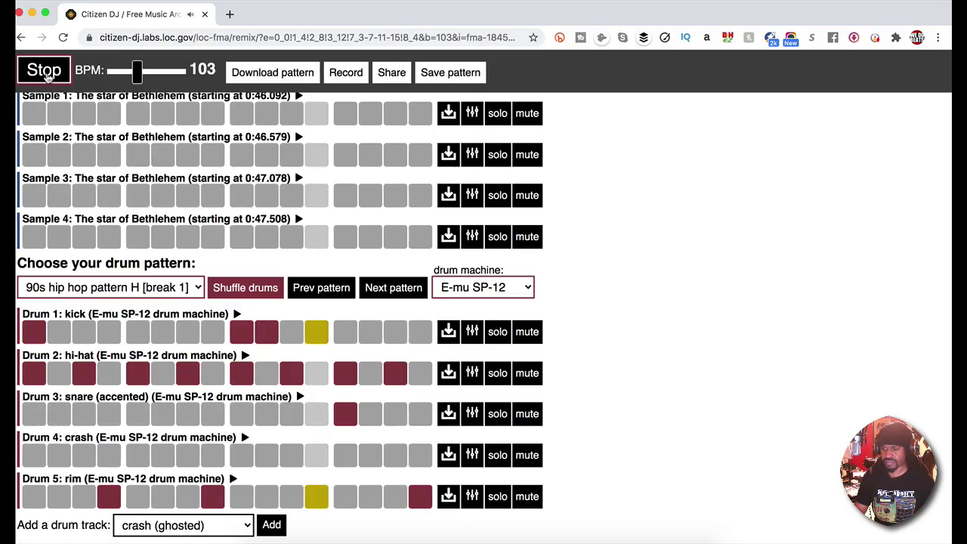
pyautogui.press('space')
# Step: Add snare hits on steps 9 and 5 and a kick on step 5, trying then dropping step 16
pyautogui.click(241, 413)
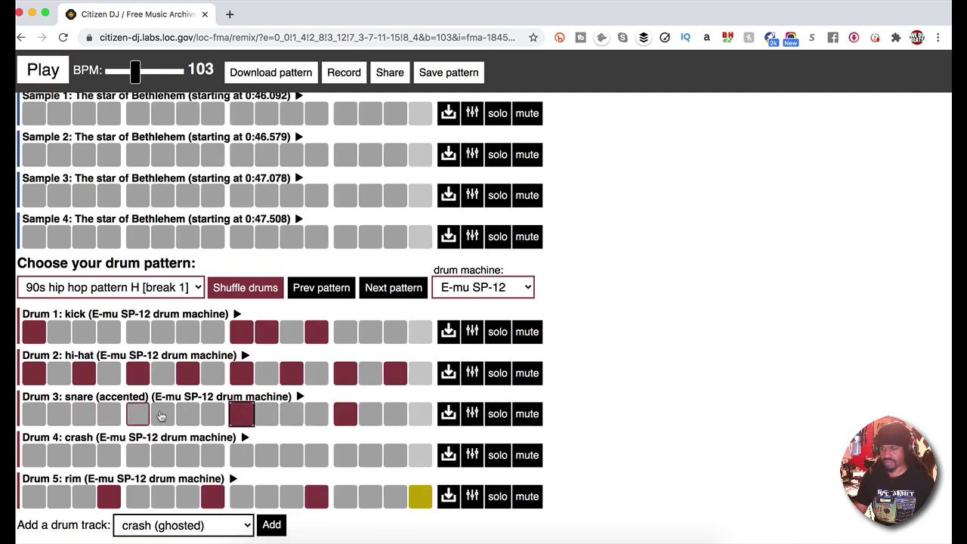
pyautogui.click(139, 416)
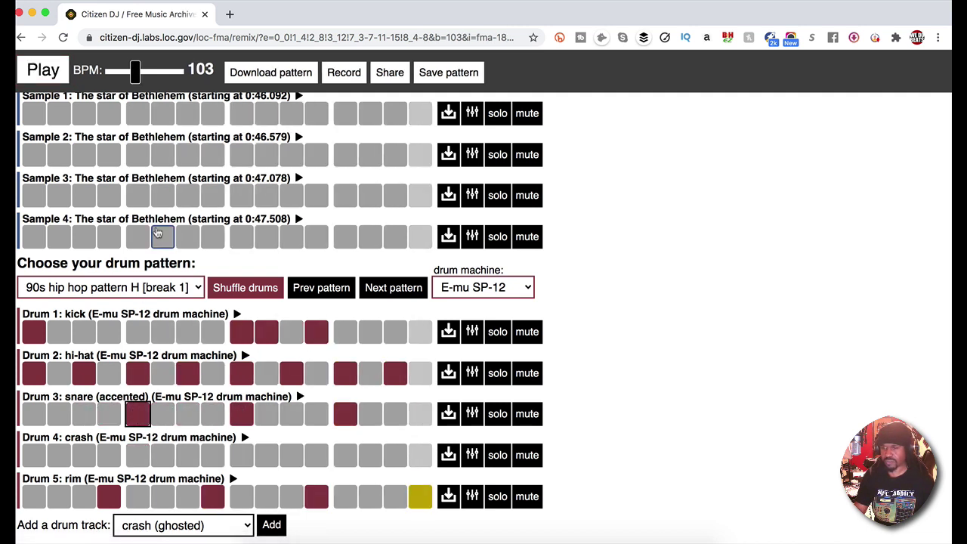
pyautogui.click(45, 74)
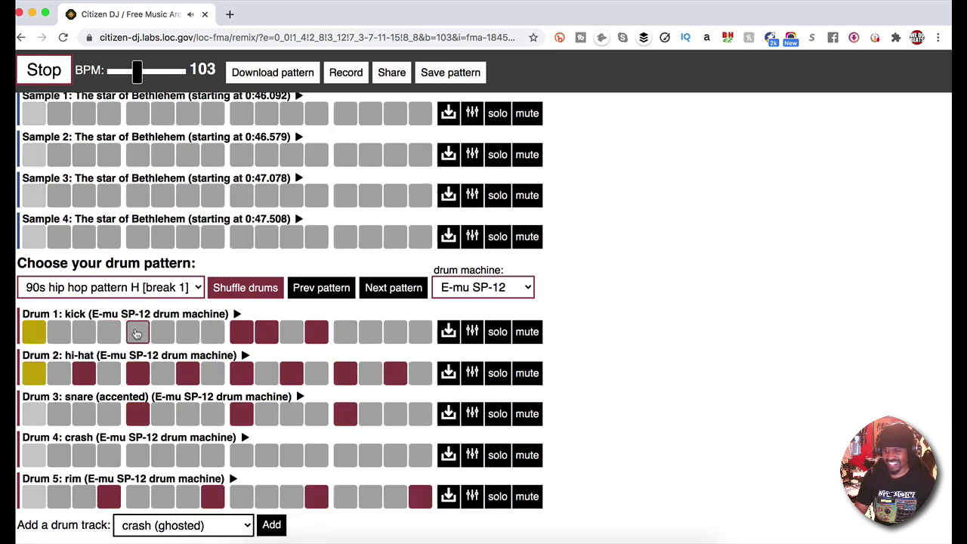
pyautogui.click(137, 333)
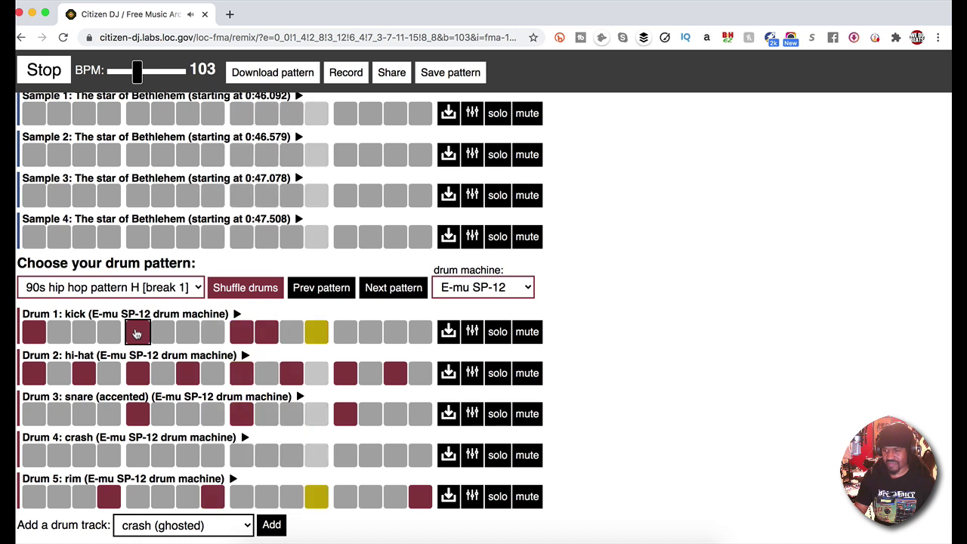
pyautogui.click(420, 332)
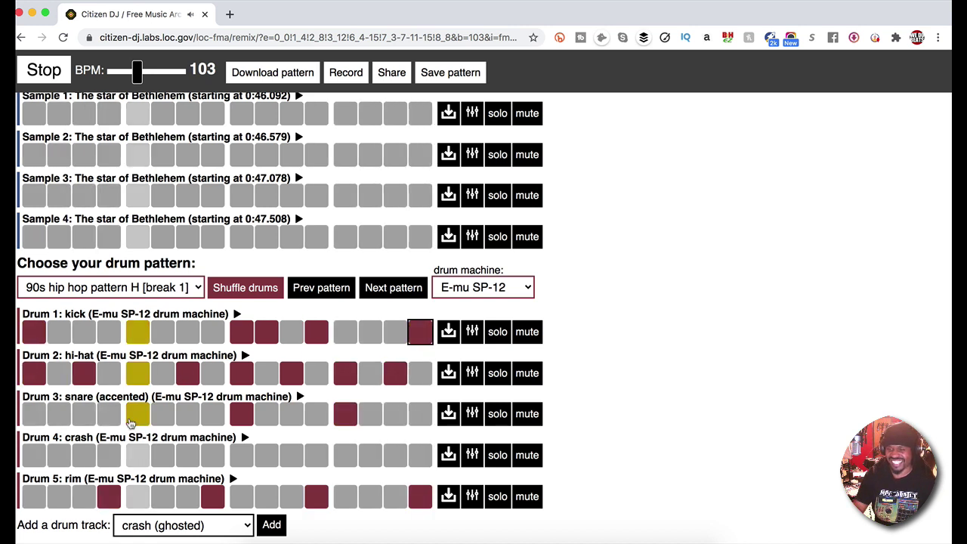
pyautogui.press('space')
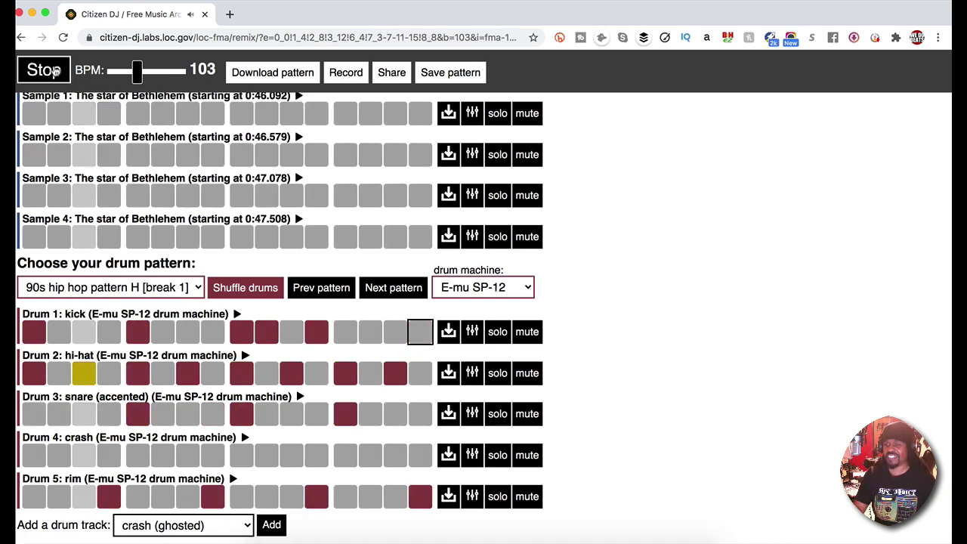
pyautogui.click(54, 70)
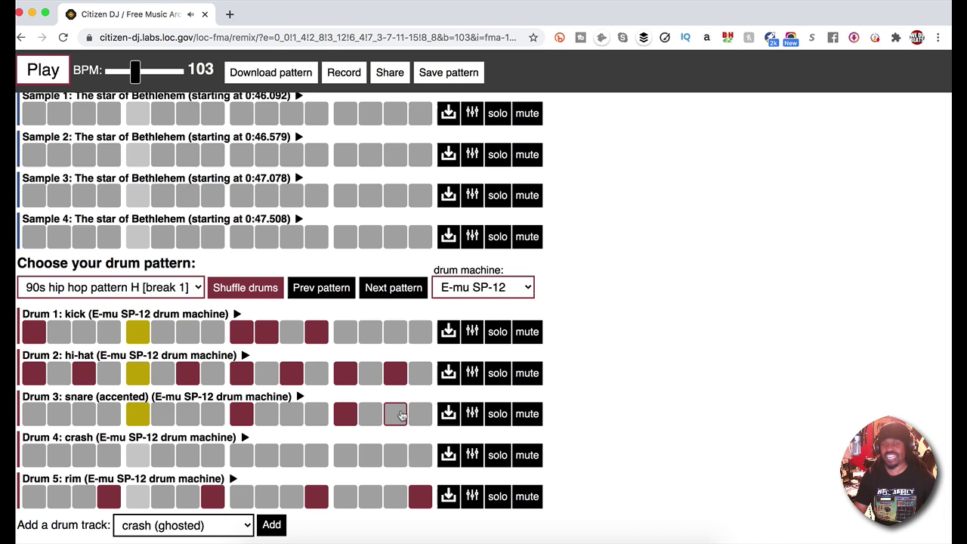
pyautogui.scroll(3, 148, 108)
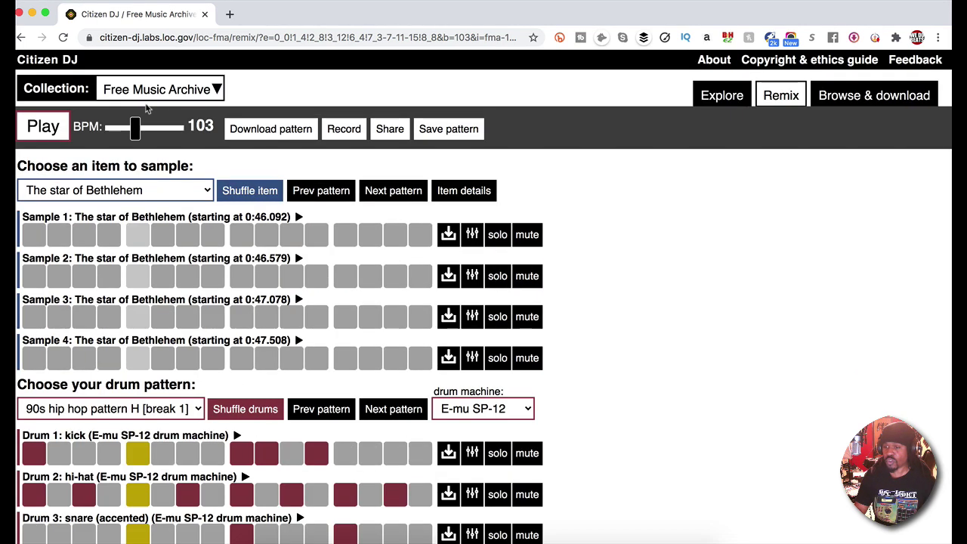
# Step: Go back three pages from the remix to the homepage showing American English Dialect Recordings
pyautogui.click(22, 39)
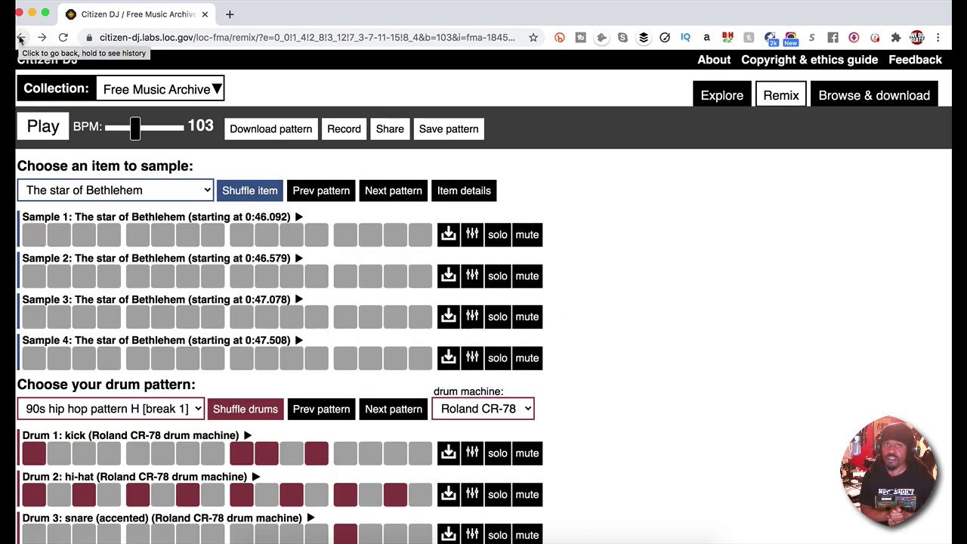
pyautogui.click(22, 39)
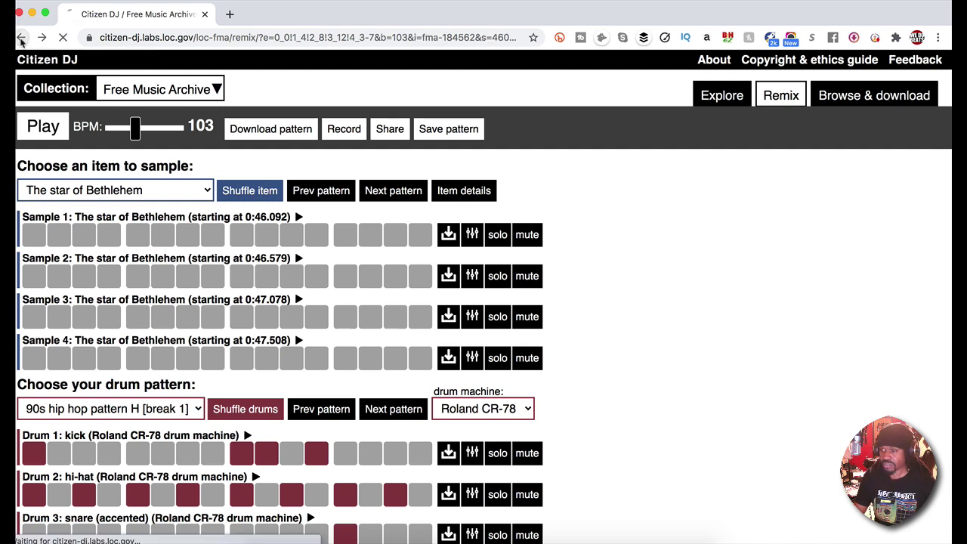
pyautogui.click(22, 39)
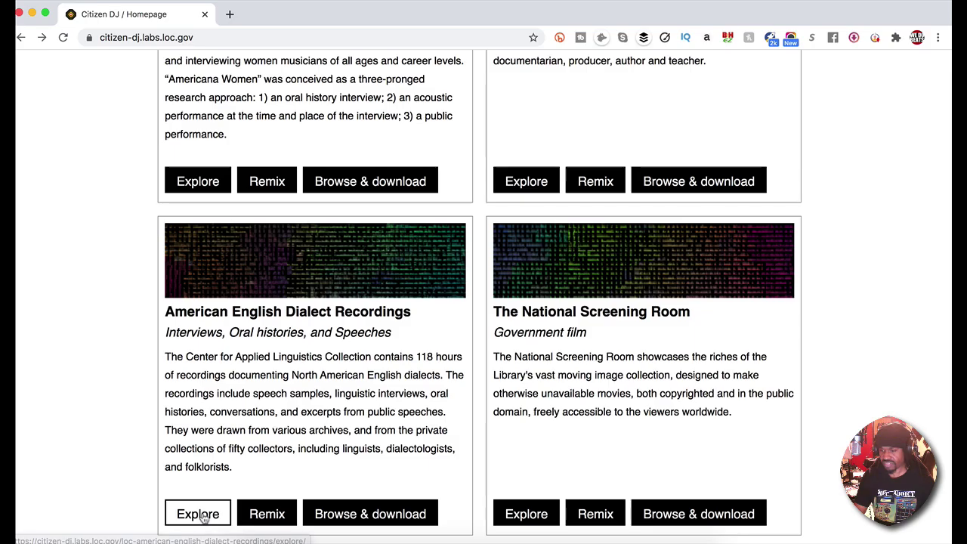
# Step: Filter the American English Dialect Recordings sound map to the subject 'african americans'
pyautogui.click(200, 516)
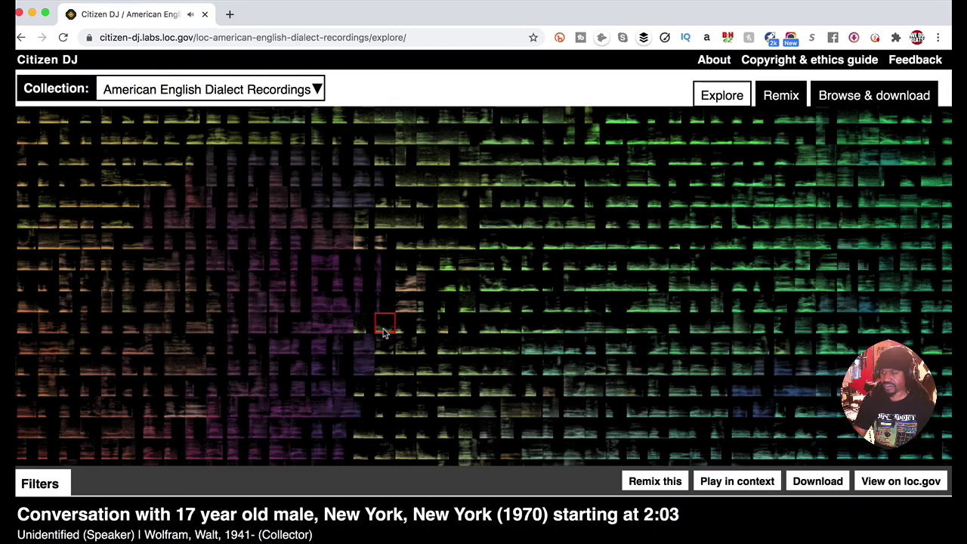
pyautogui.scroll(-5, 325, 291)
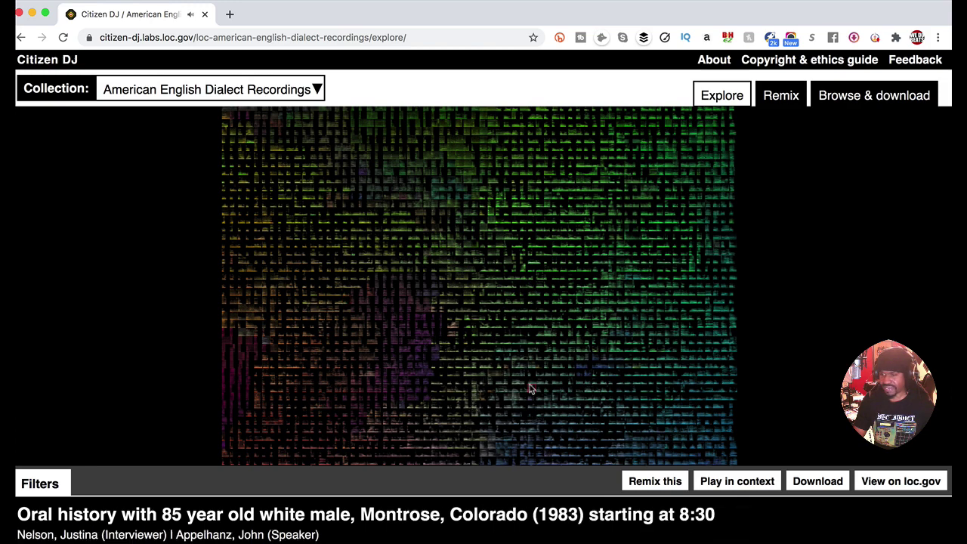
pyautogui.click(52, 484)
pyautogui.click(147, 303)
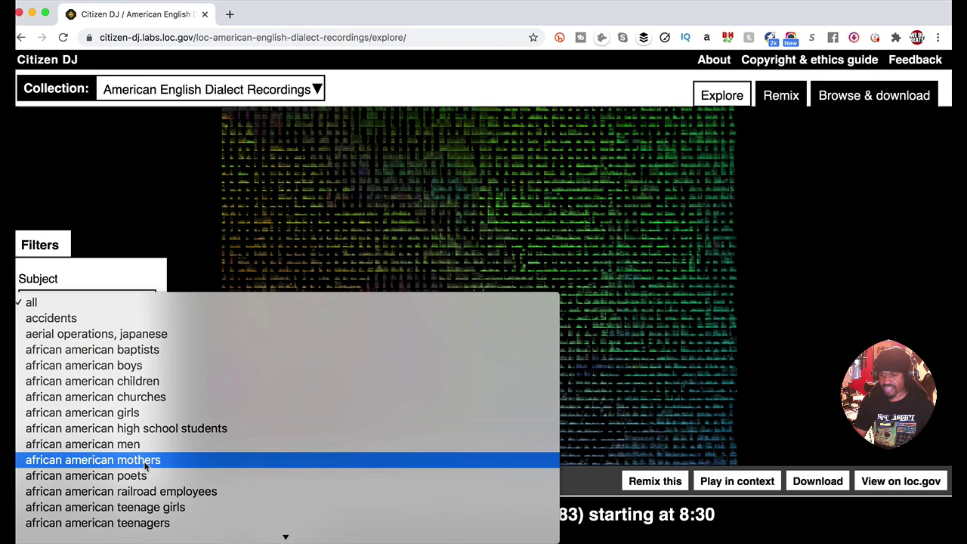
pyautogui.scroll(-3, 146, 501)
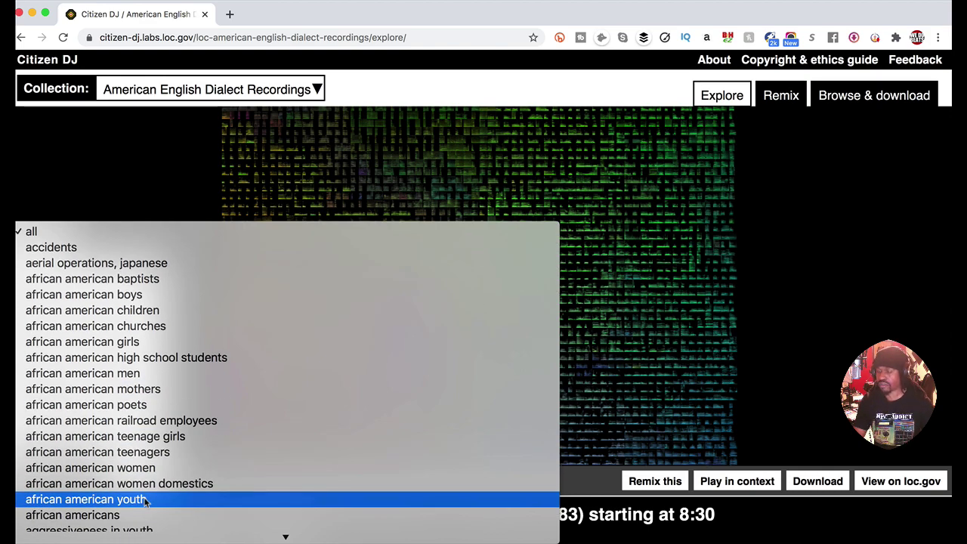
pyautogui.scroll(-5, 150, 369)
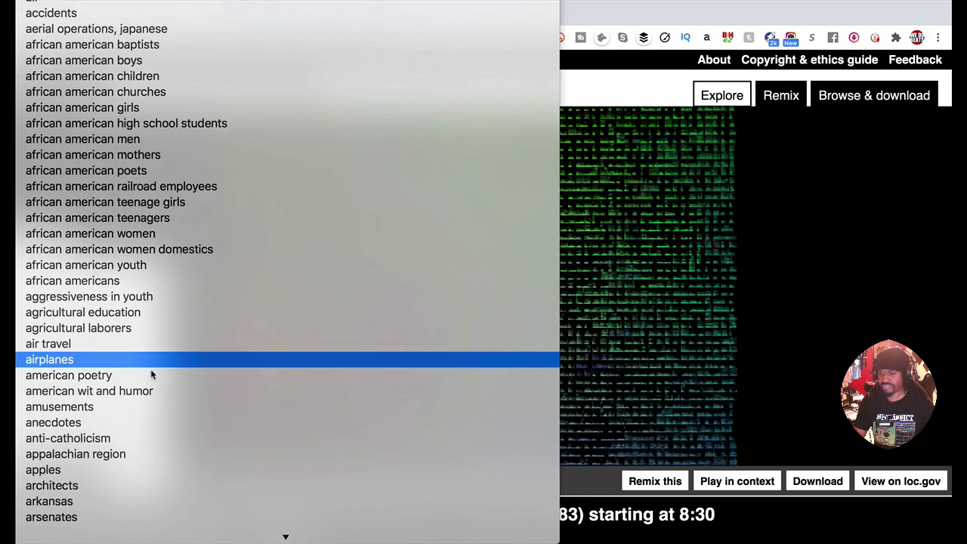
pyautogui.scroll(-10, 151, 368)
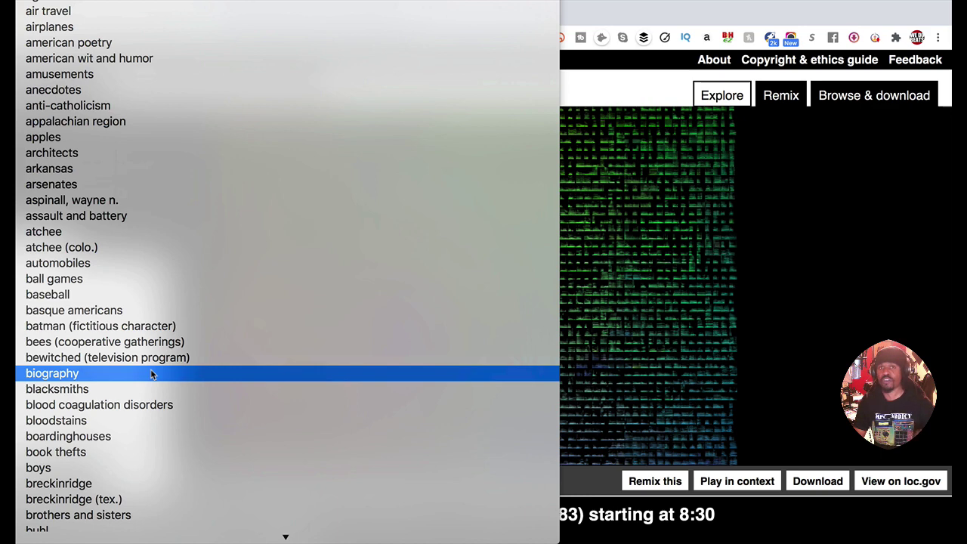
pyautogui.scroll(-10, 150, 373)
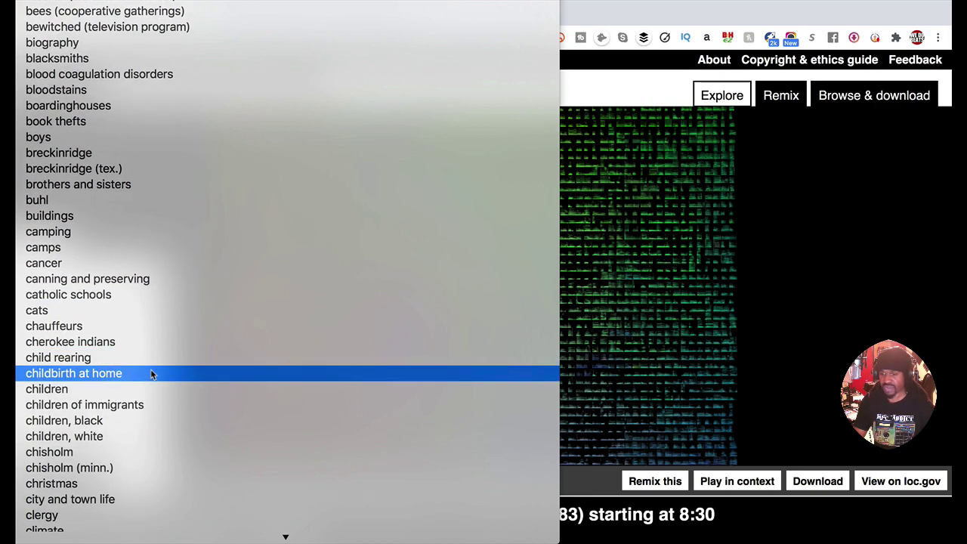
pyautogui.scroll(8, 150, 373)
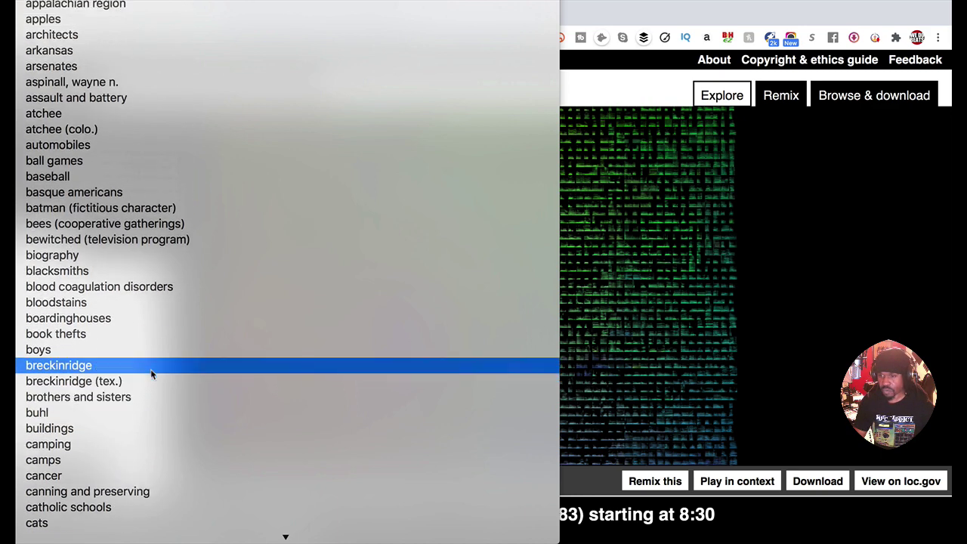
pyautogui.scroll(6, 151, 373)
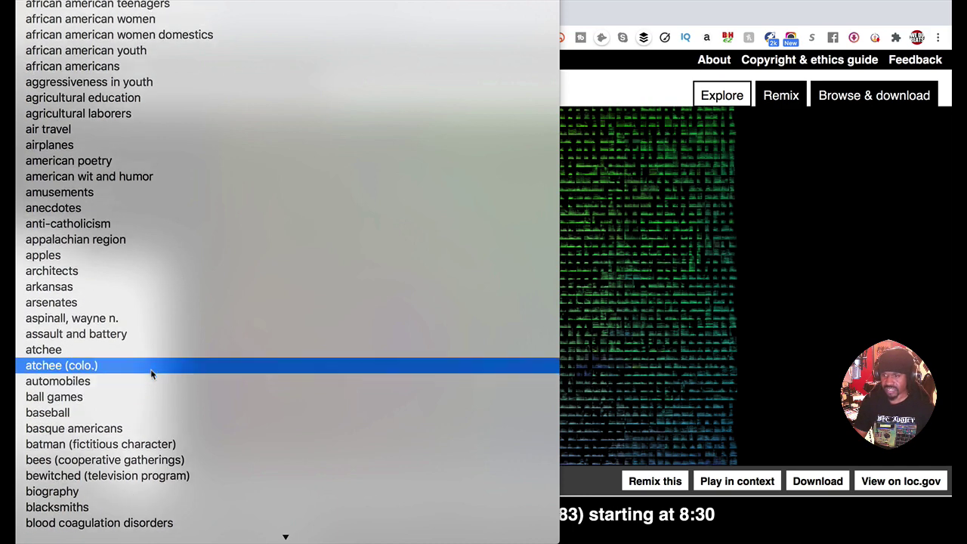
pyautogui.click(121, 78)
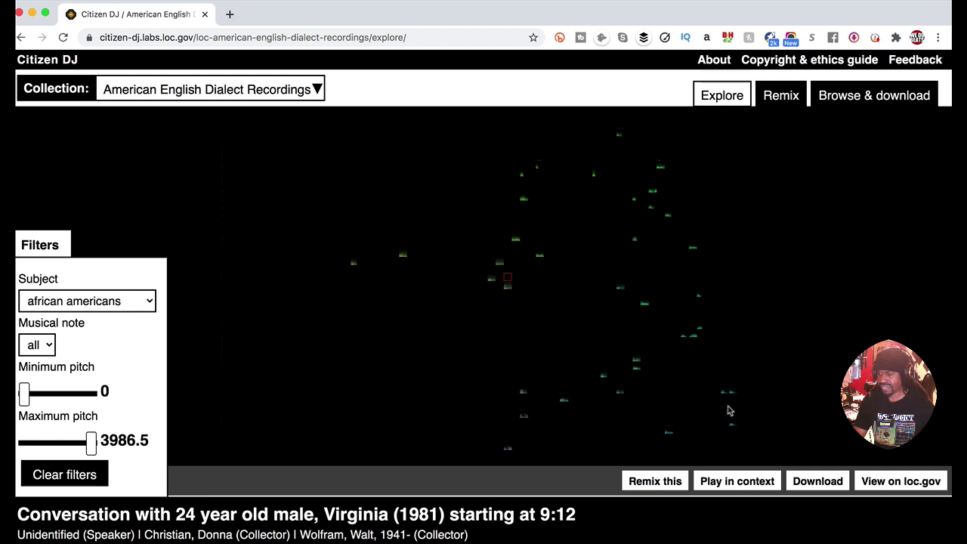
pyautogui.click(735, 482)
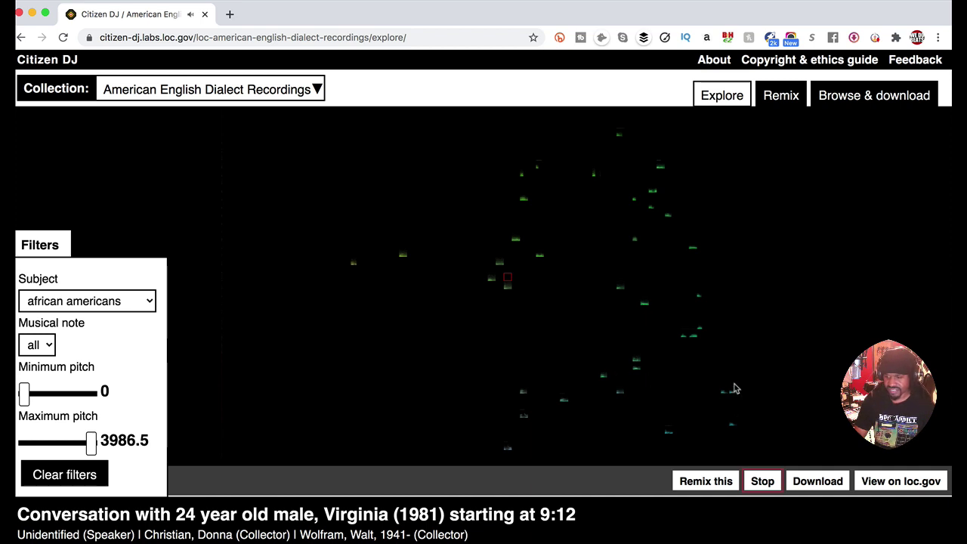
pyautogui.click(763, 476)
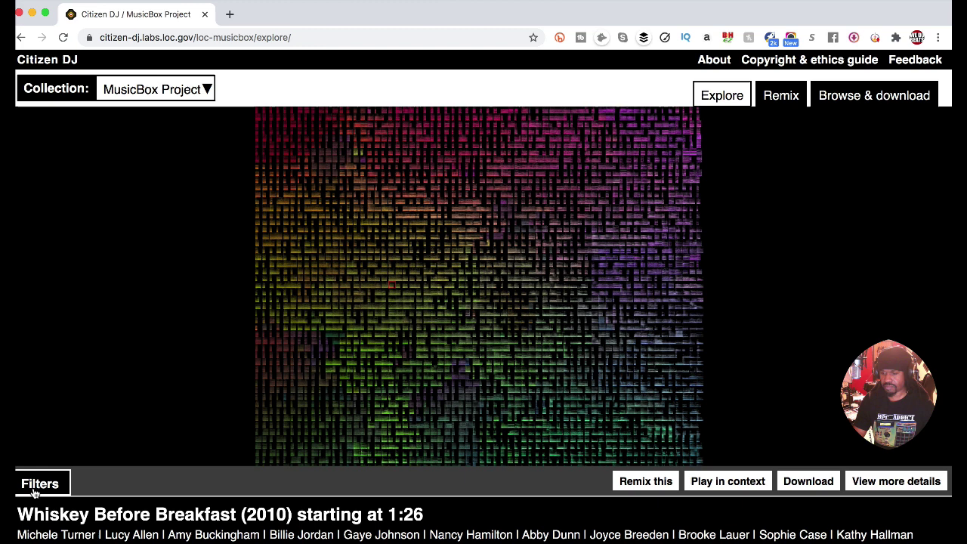
# Step: Filter the MusicBox map to note C and play the Rattlesnake Bit The Babay clip
pyautogui.click(41, 481)
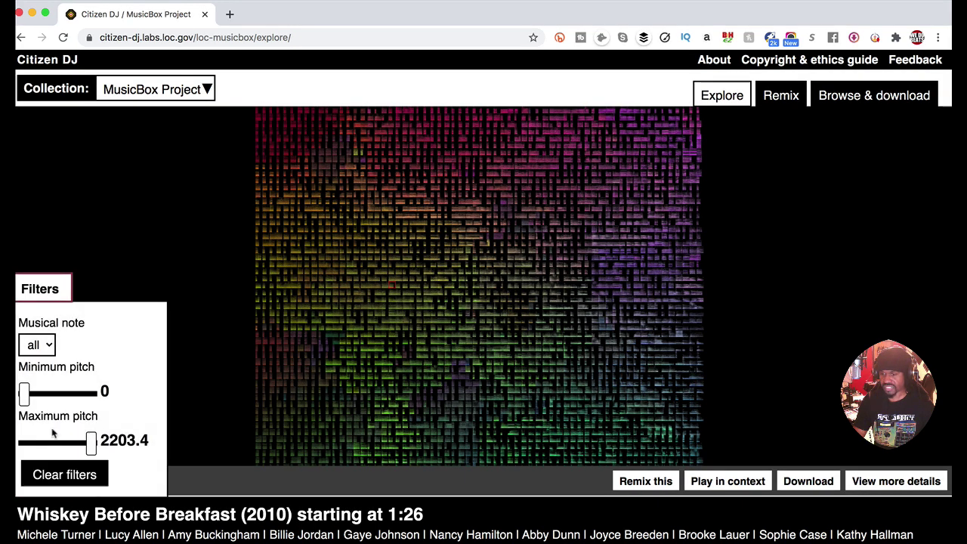
pyautogui.click(48, 345)
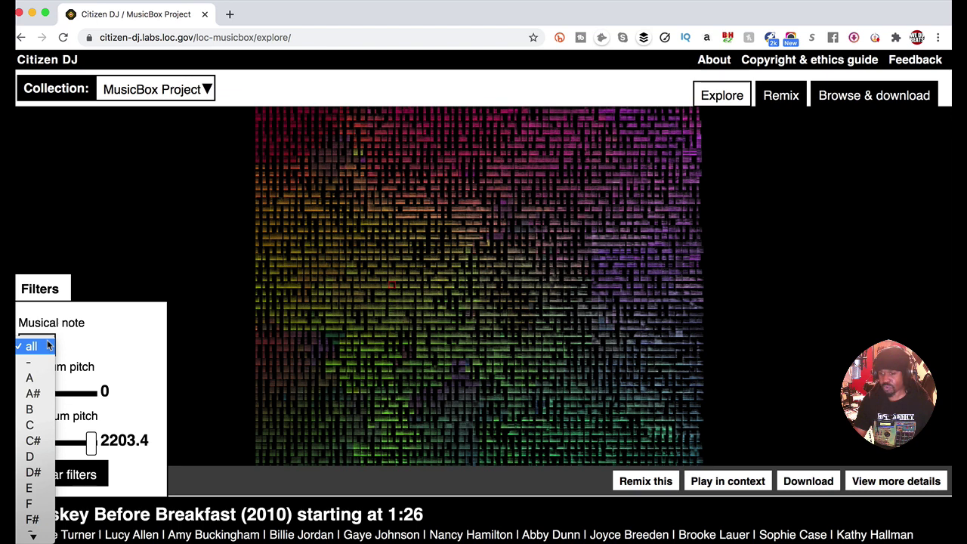
pyautogui.click(34, 424)
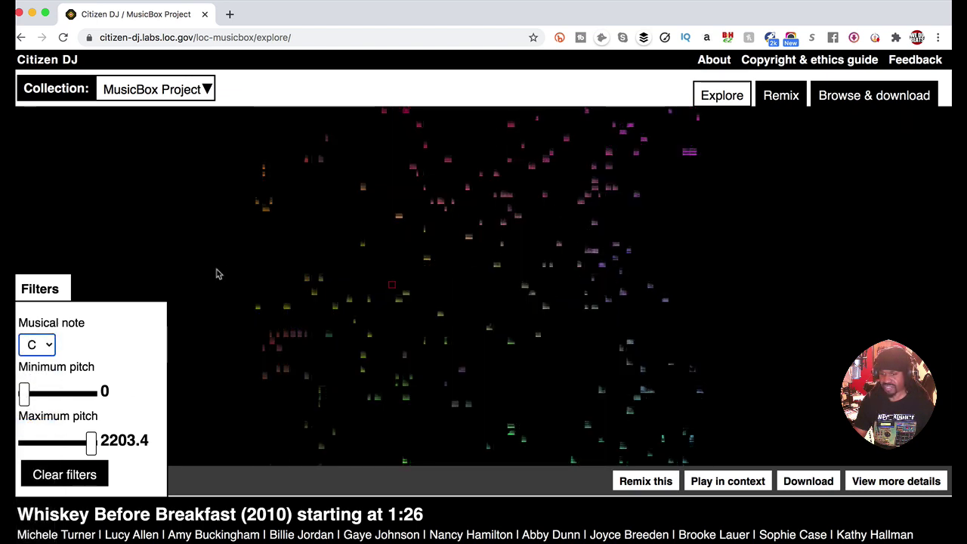
pyautogui.click(690, 155)
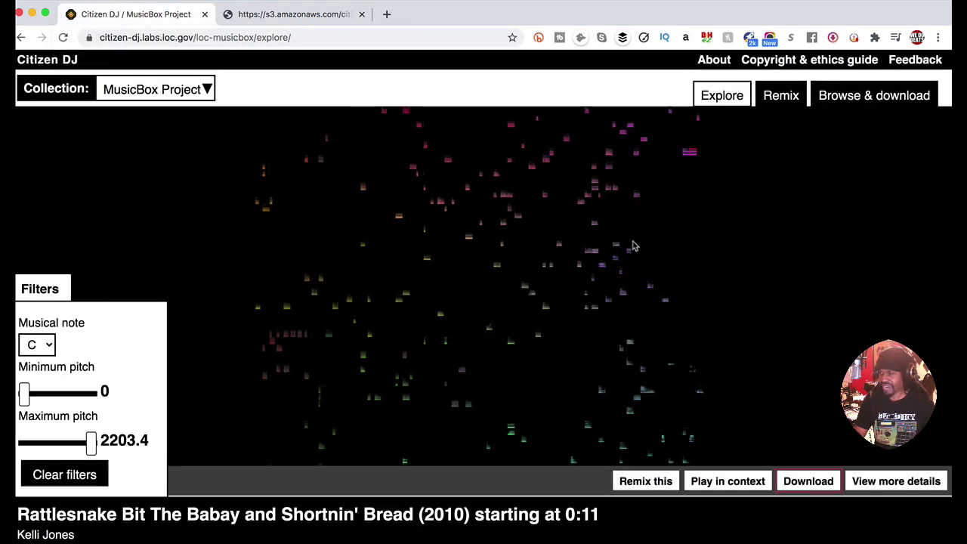
# Step: Show the MusicBox Project's 'Download files in bulk' section with its mp3 and wav packs
pyautogui.click(850, 102)
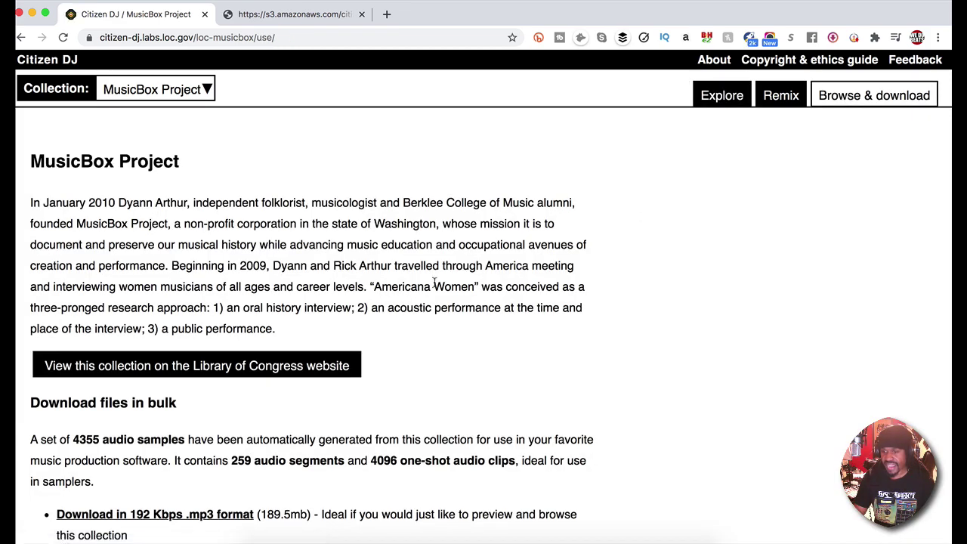
pyautogui.scroll(-1, 426, 351)
pyautogui.scroll(1, 161, 404)
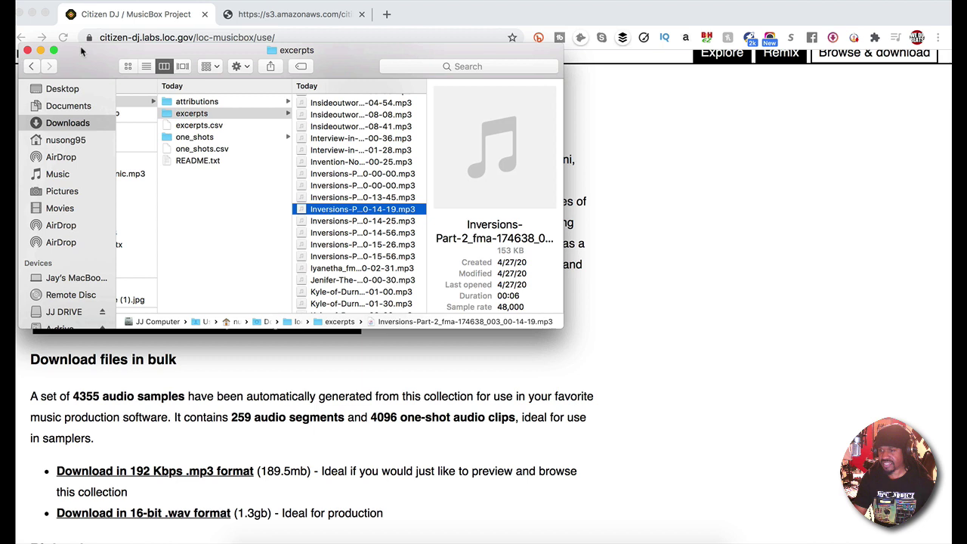
# Step: Quick Look the Land of comestible people excerpts in turn, through le 001 and le 002
pyautogui.hscroll(-1, 236, 180)
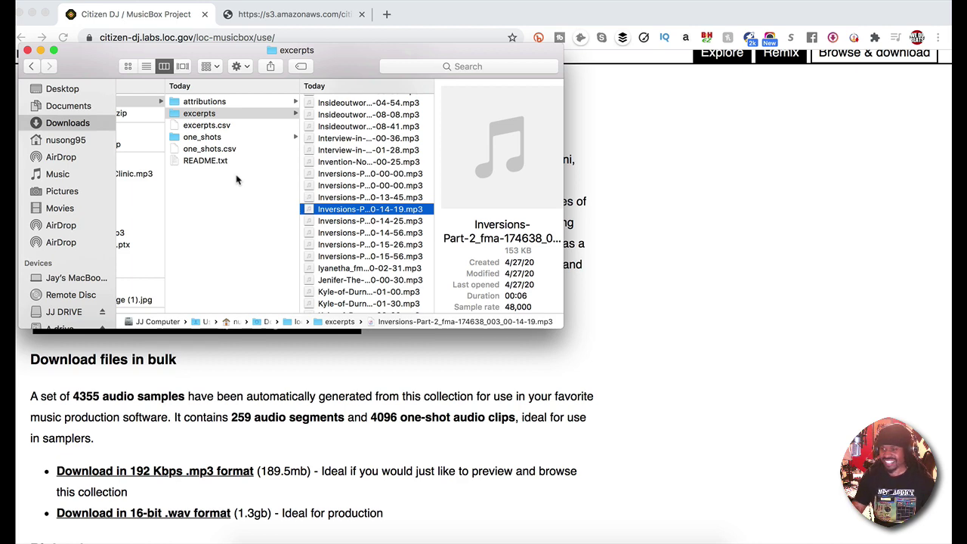
pyautogui.scroll(-5, 360, 223)
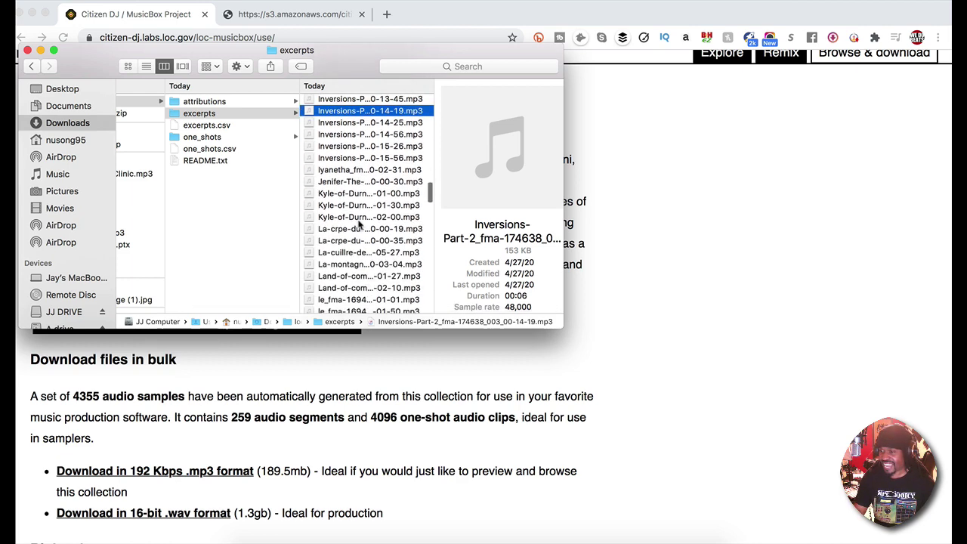
pyautogui.scroll(-3, 359, 223)
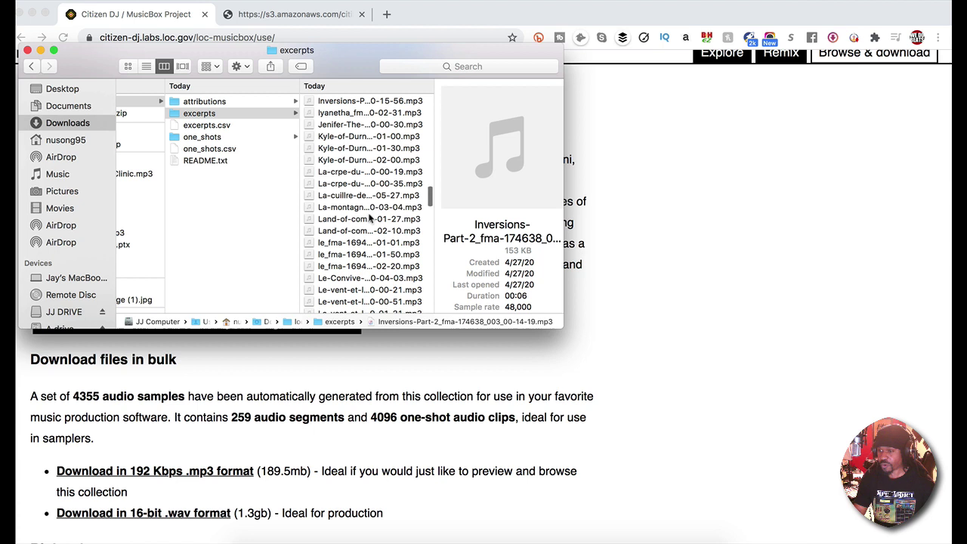
pyautogui.click(368, 218)
pyautogui.press('space')
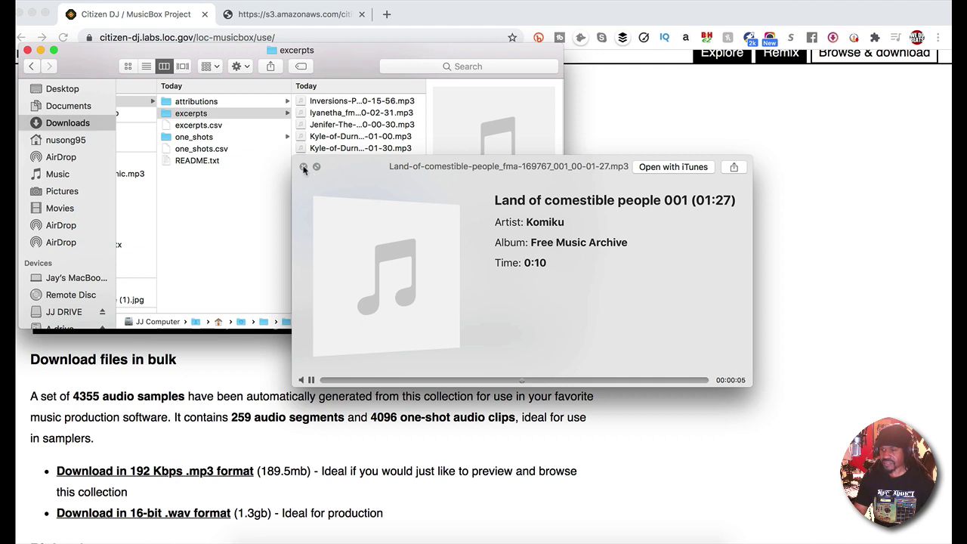
pyautogui.press('Down')
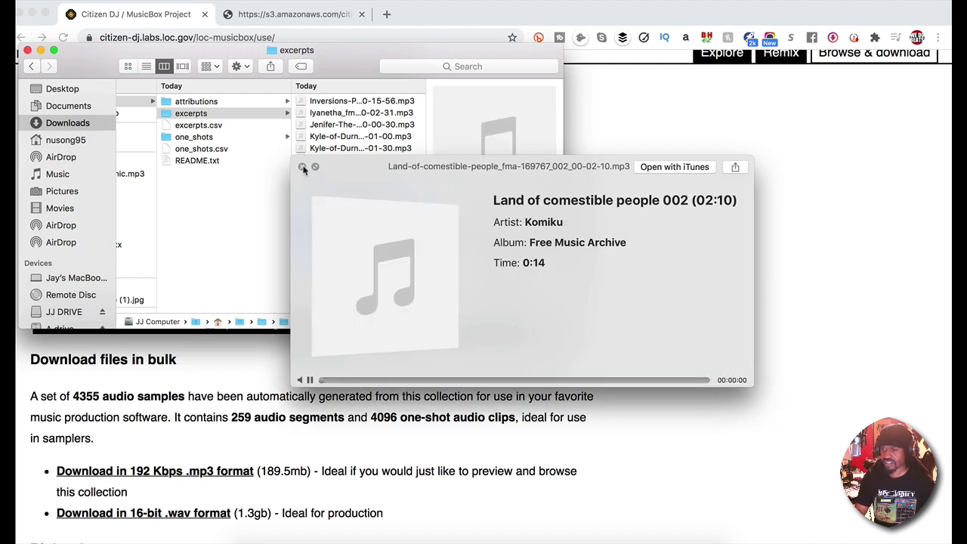
pyautogui.press('Down')
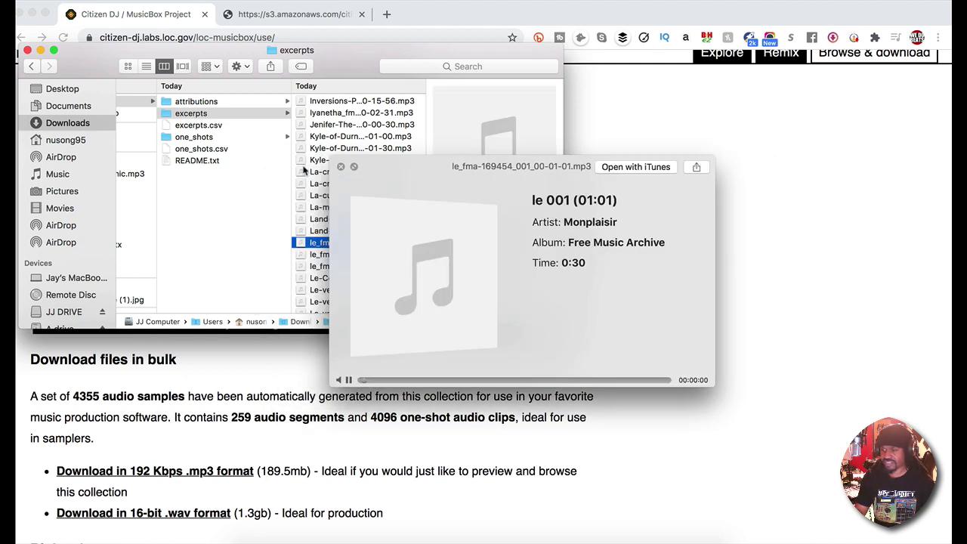
pyautogui.press('Down')
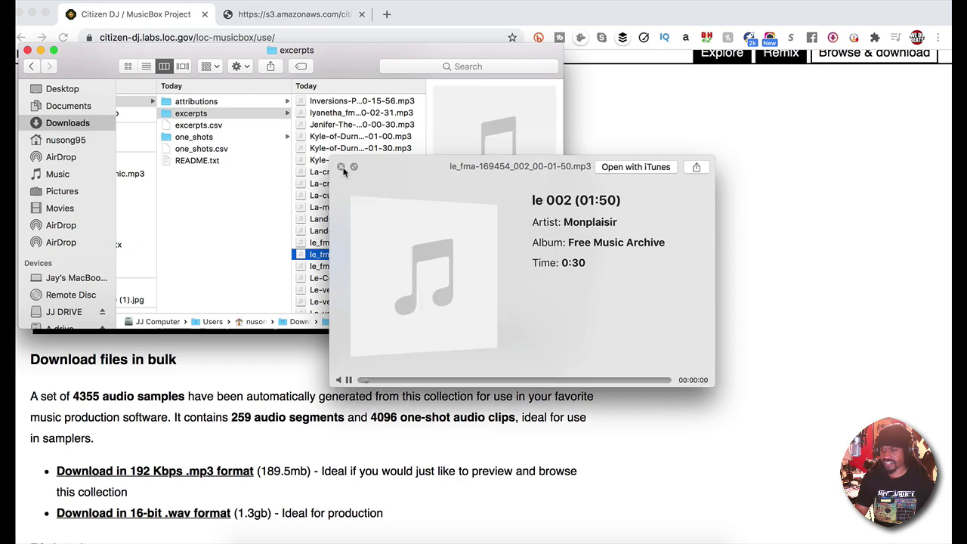
pyautogui.click(341, 167)
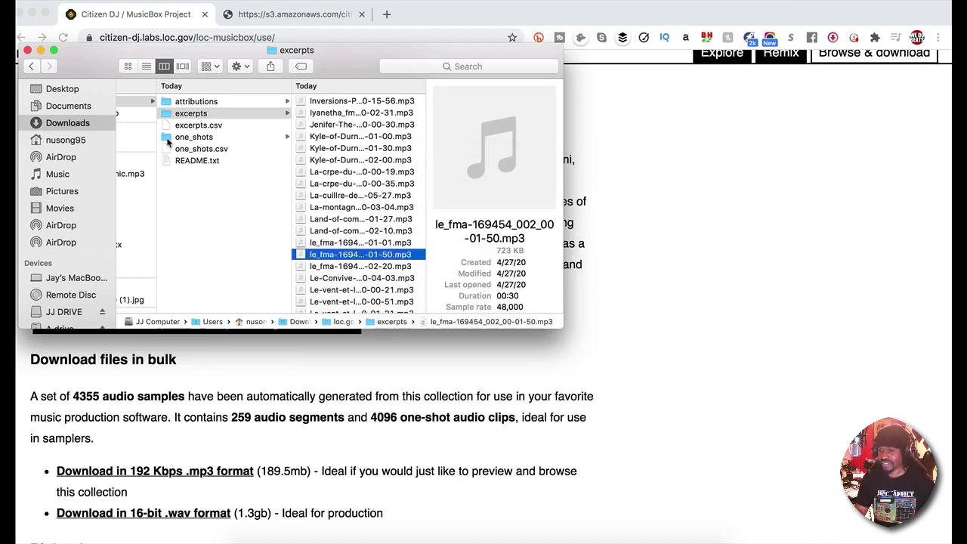
# Step: Open the one_shots folder and browse its mp3 clips
pyautogui.click(170, 140)
pyautogui.scroll(-5, 371, 227)
pyautogui.scroll(-5, 372, 227)
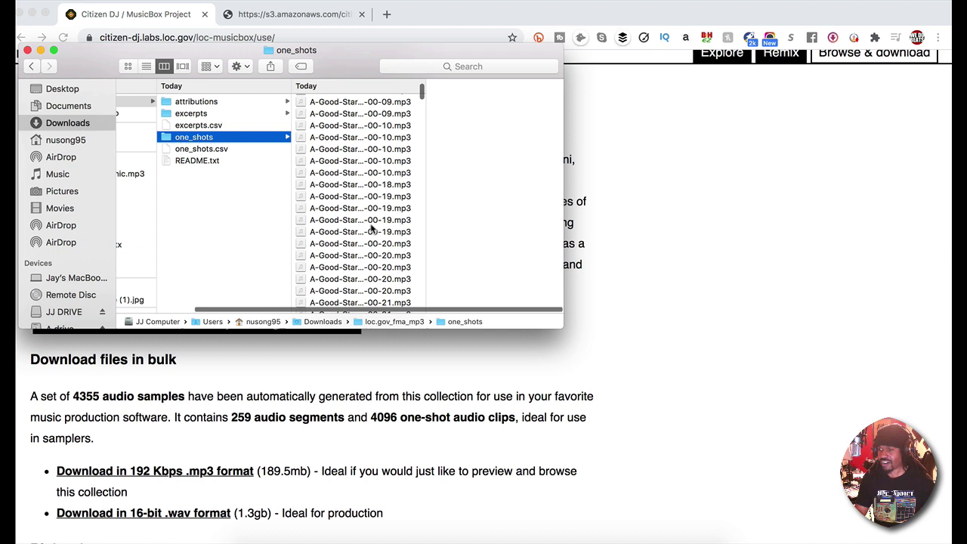
pyautogui.scroll(-10, 371, 226)
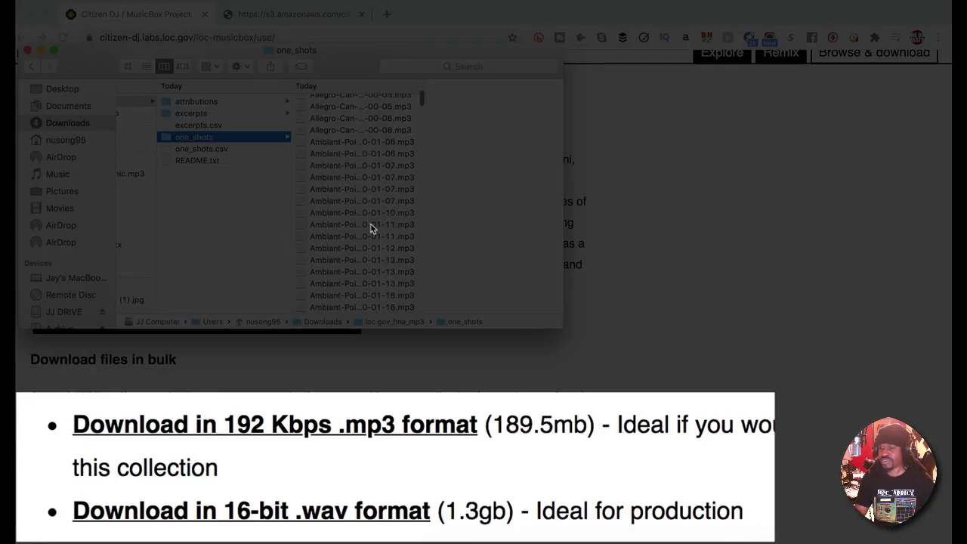
pyautogui.scroll(-5, 371, 227)
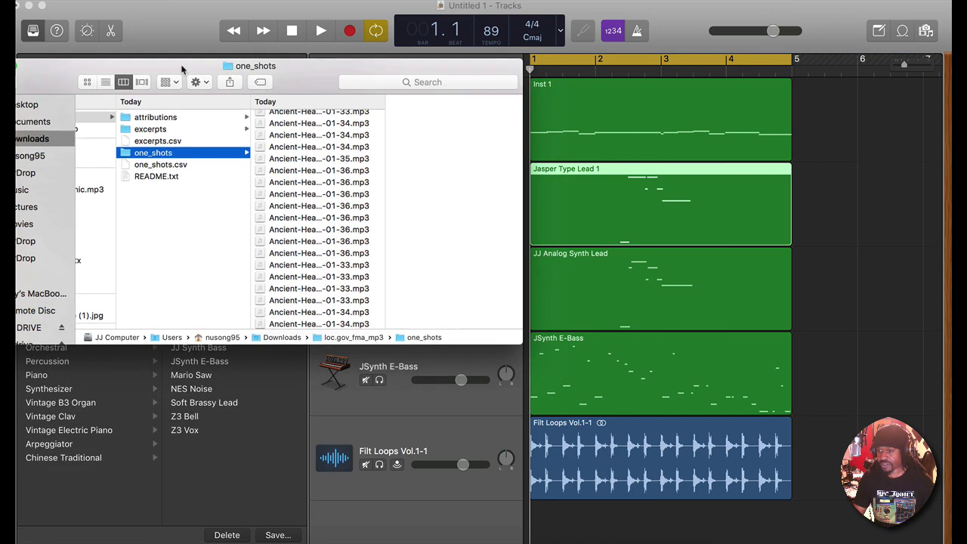
# Step: Preview the Inversions excerpt mp3, then start the GarageBand beat playing
pyautogui.moveTo(192, 61); pyautogui.dragTo(161, 61)
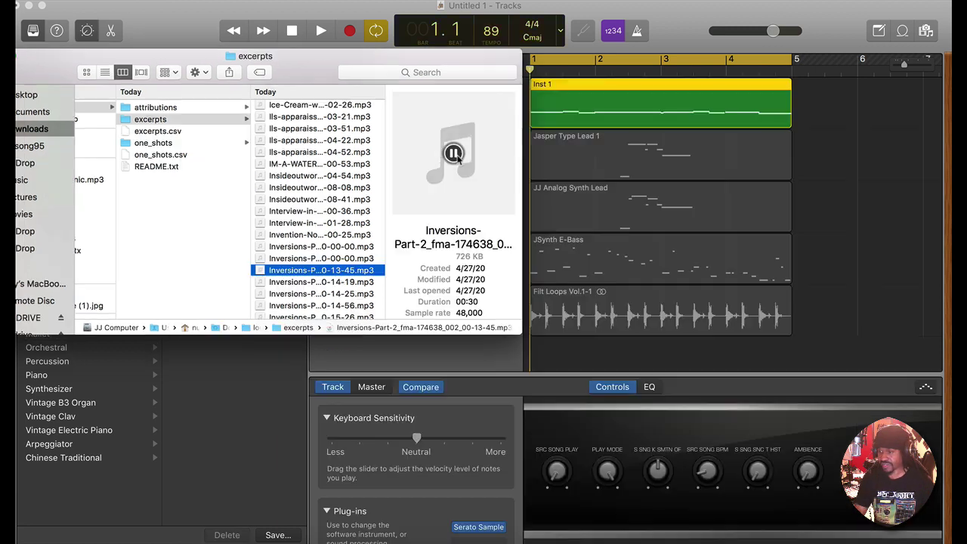
pyautogui.click(454, 153)
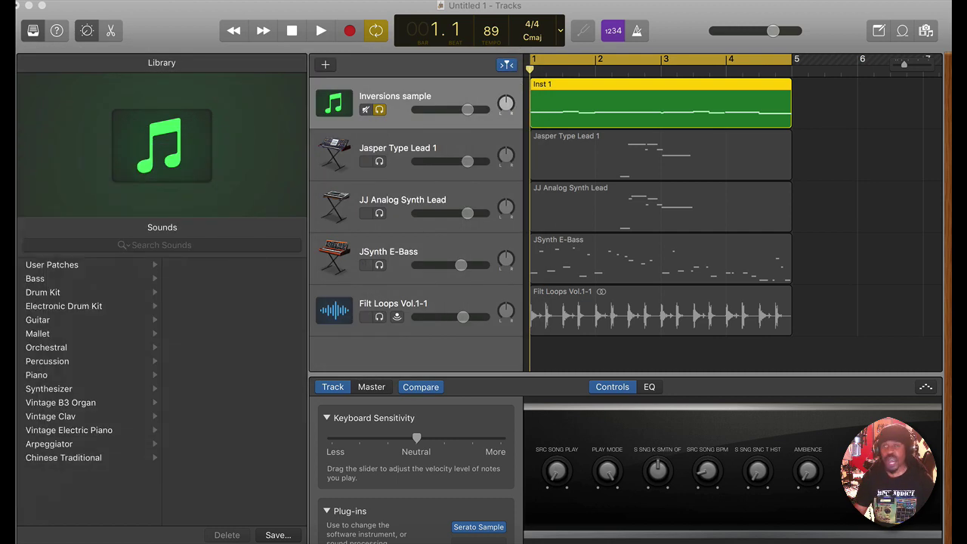
pyautogui.click(404, 103)
pyautogui.press('space')
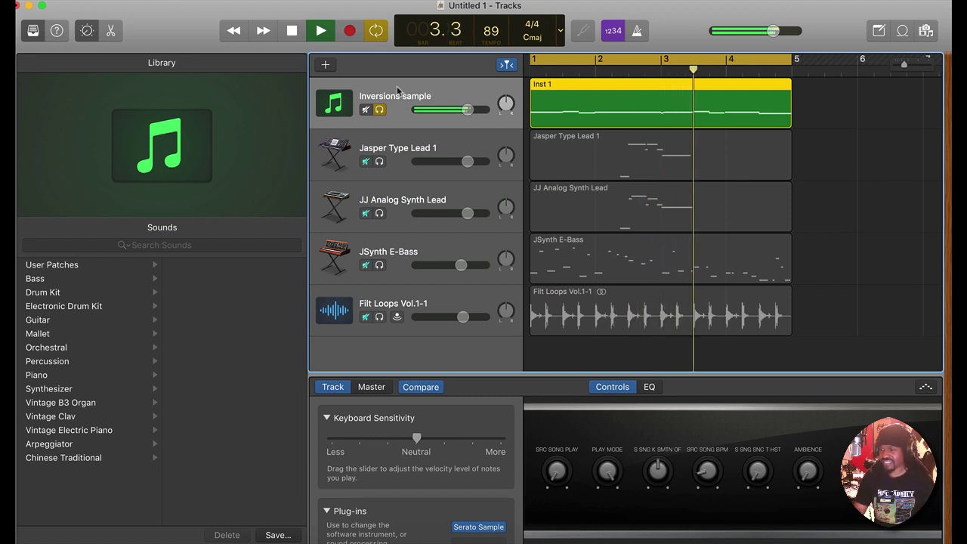
# Step: Toggle Solo on the Inversions sample track, ending with the full mix playing
pyautogui.hscroll(2, 382, 111)
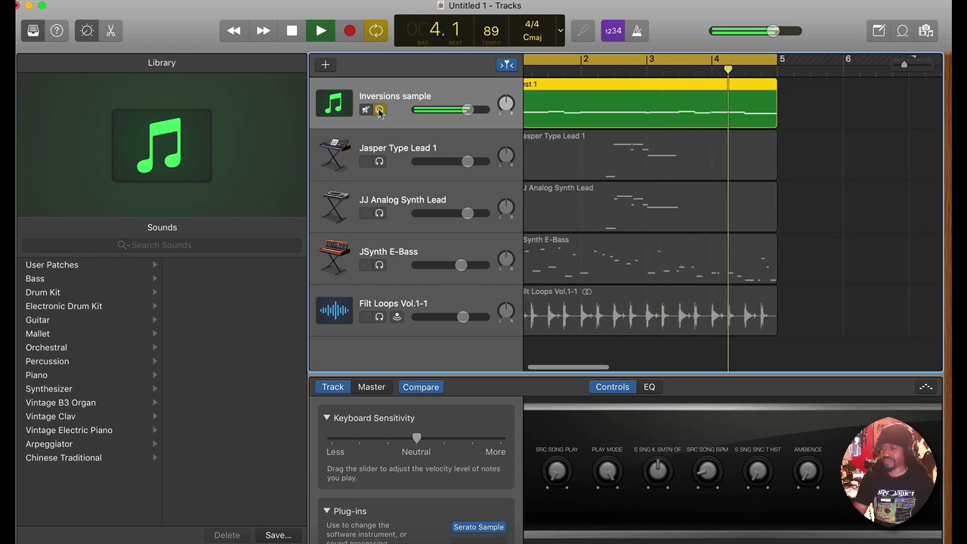
pyautogui.click(380, 110)
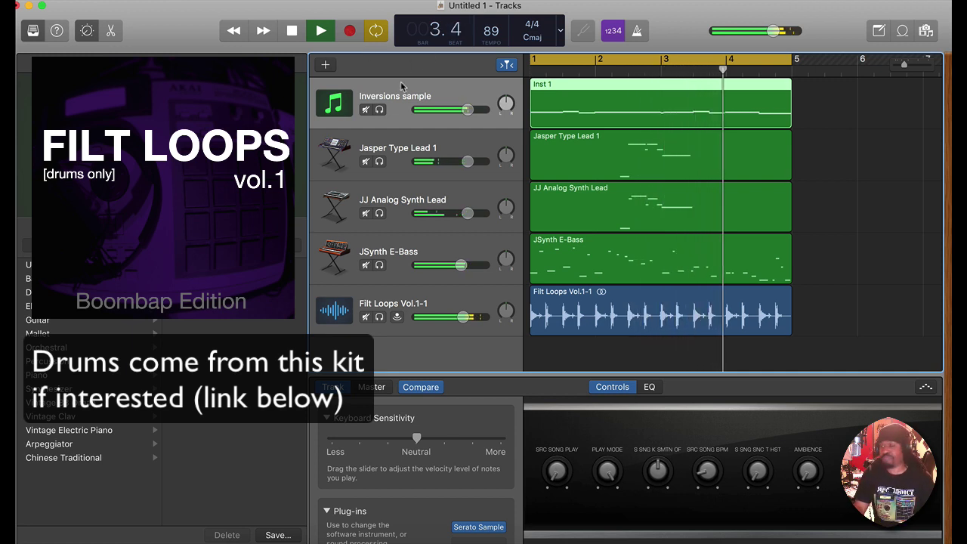
pyautogui.hscroll(1, 401, 86)
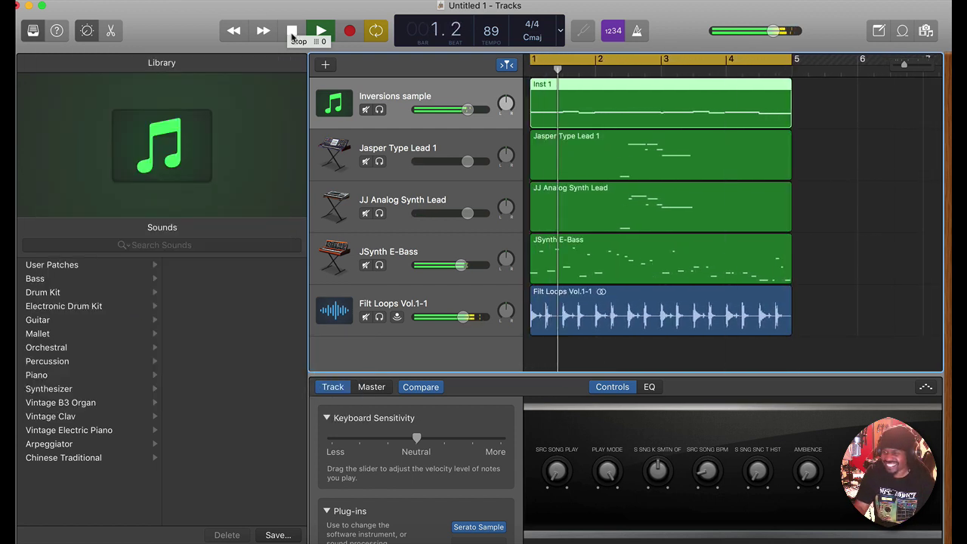
pyautogui.click(379, 110)
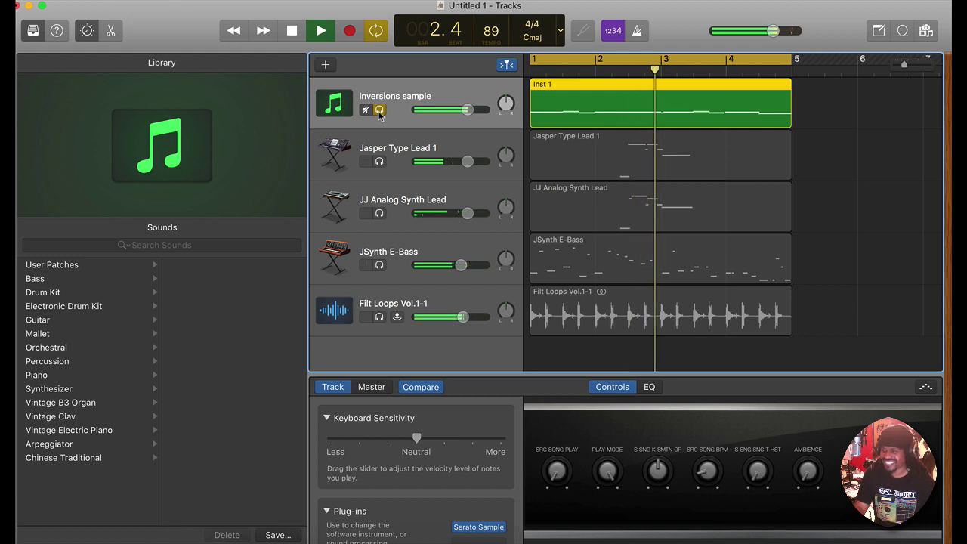
pyautogui.click(379, 110)
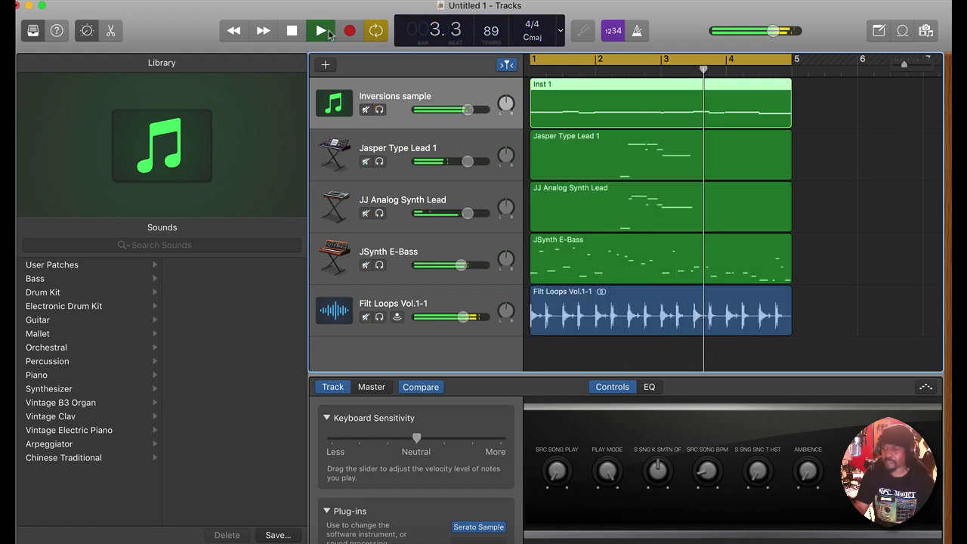